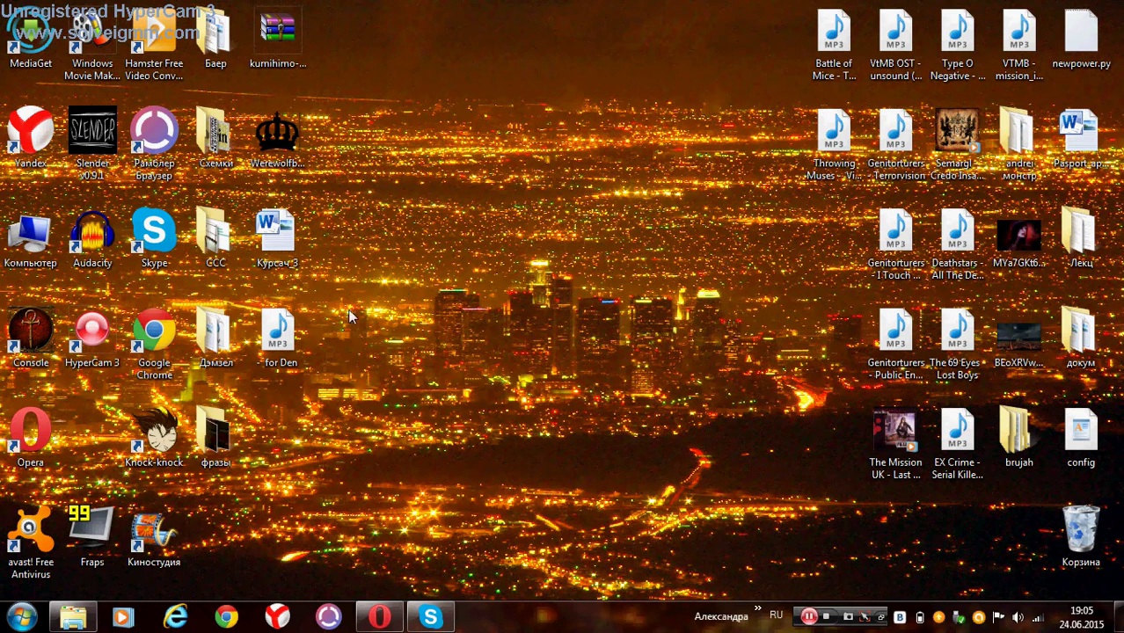
Open local disk C: from Computer, look inside its Games folder and return to the disk's root.
double_click(40, 239)
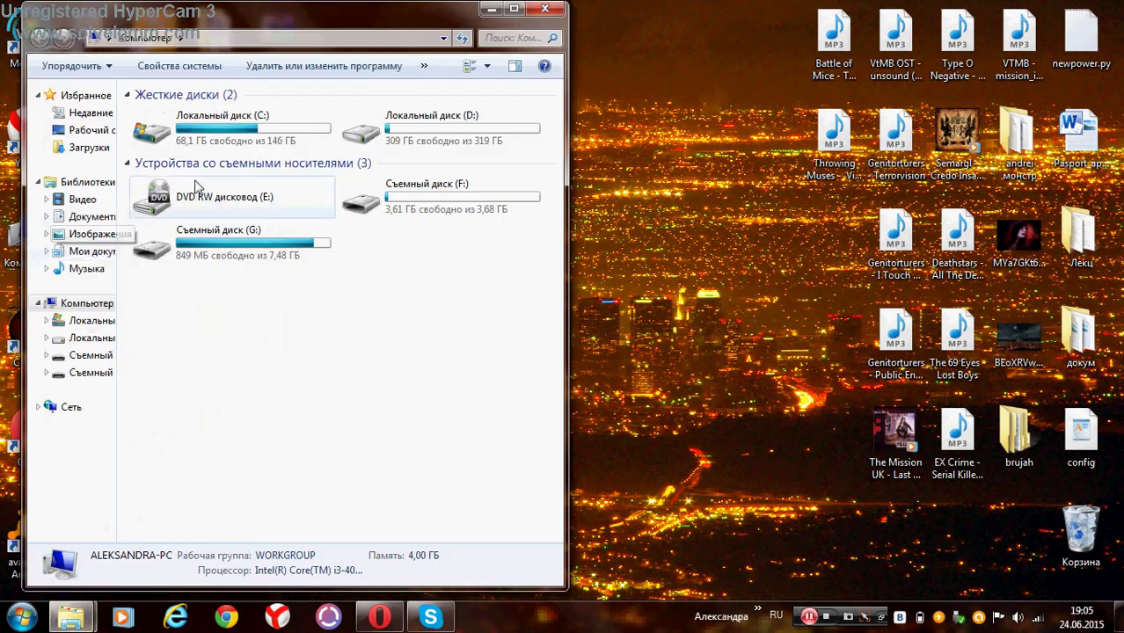
left_click(286, 129)
double_click(286, 129)
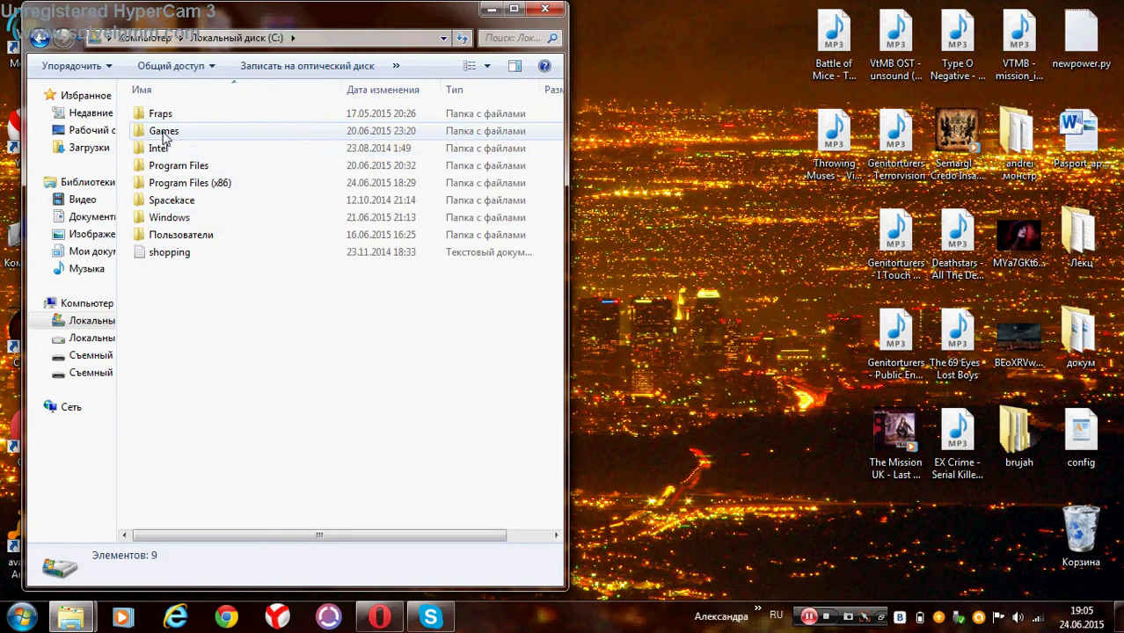
double_click(163, 132)
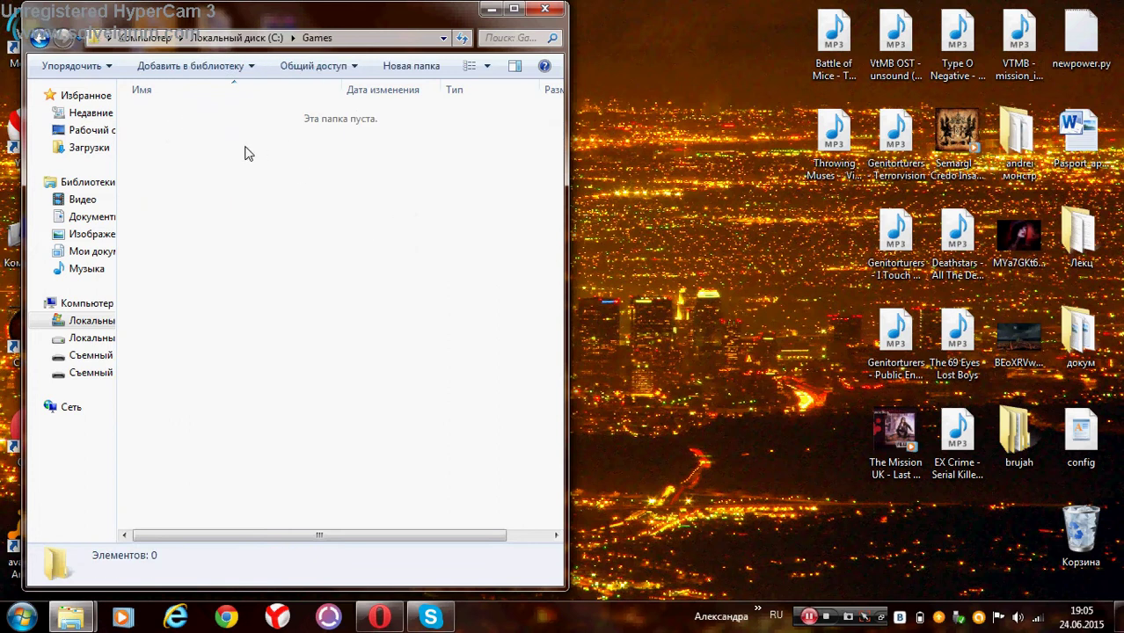
left_click(39, 39)
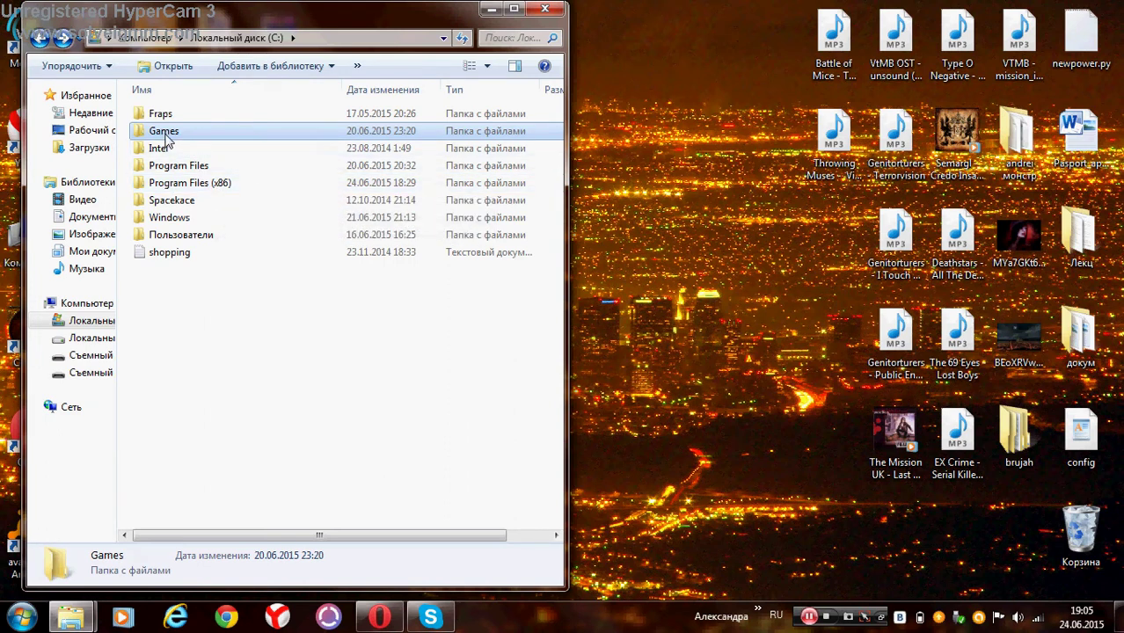
Open the Program Files (x86) folder, browse its list down to the end and minimize the window.
mouse_move(165, 139)
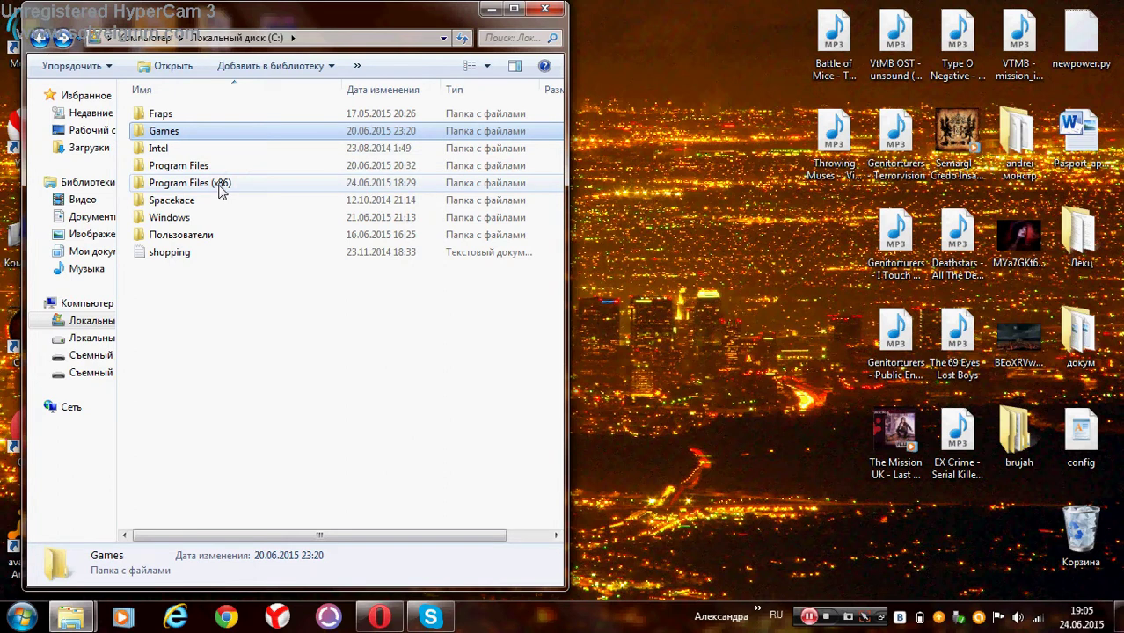
mouse_move(220, 191)
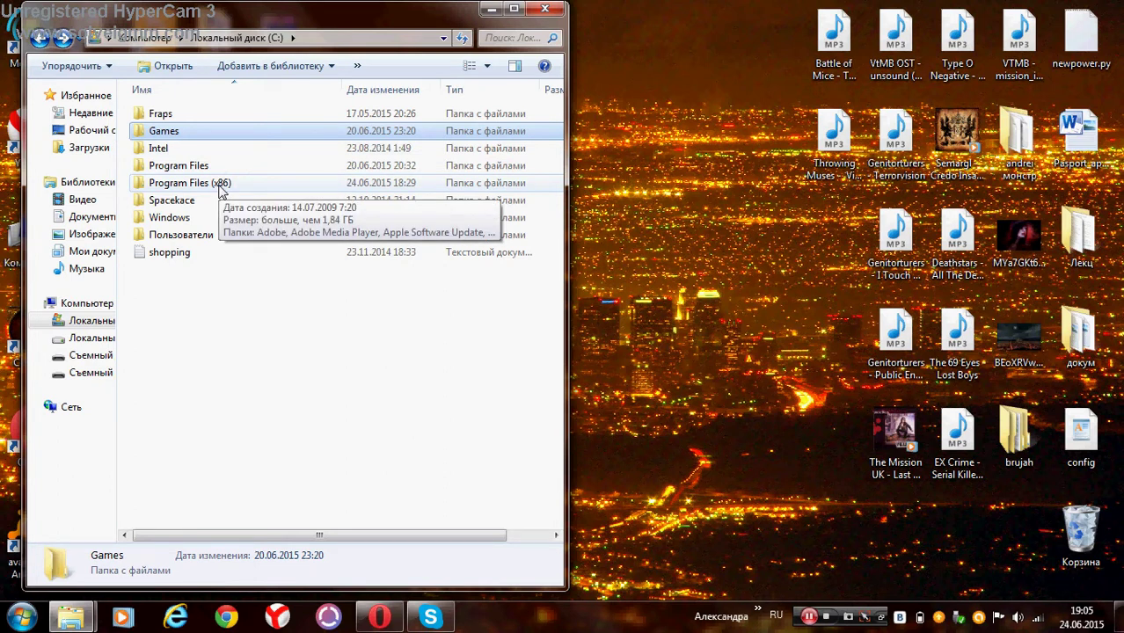
double_click(191, 186)
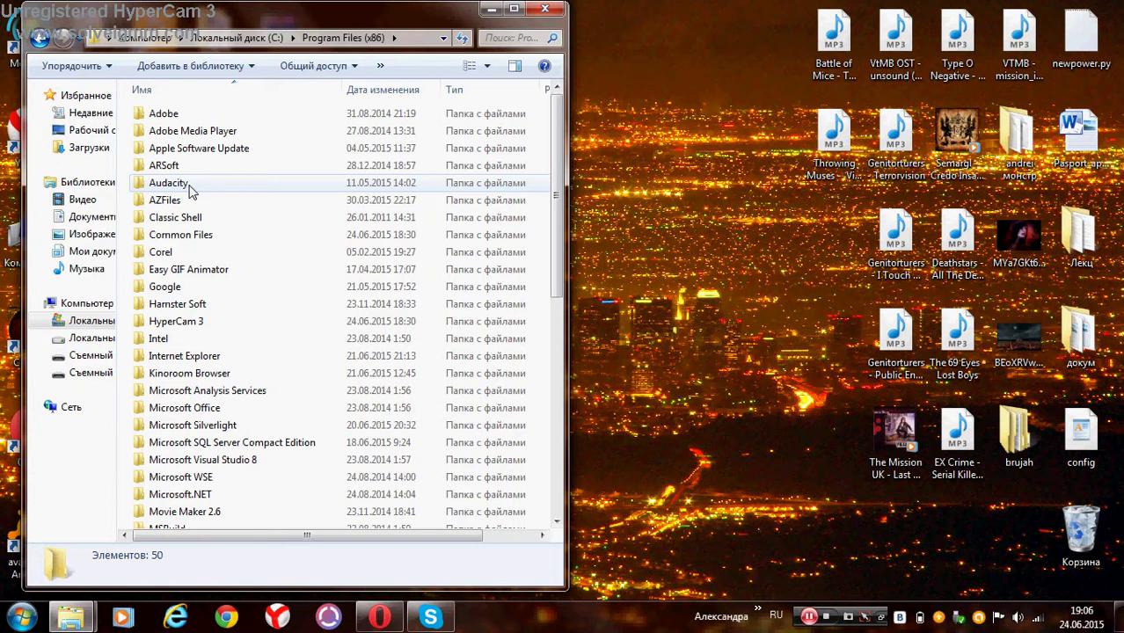
left_click(22, 617)
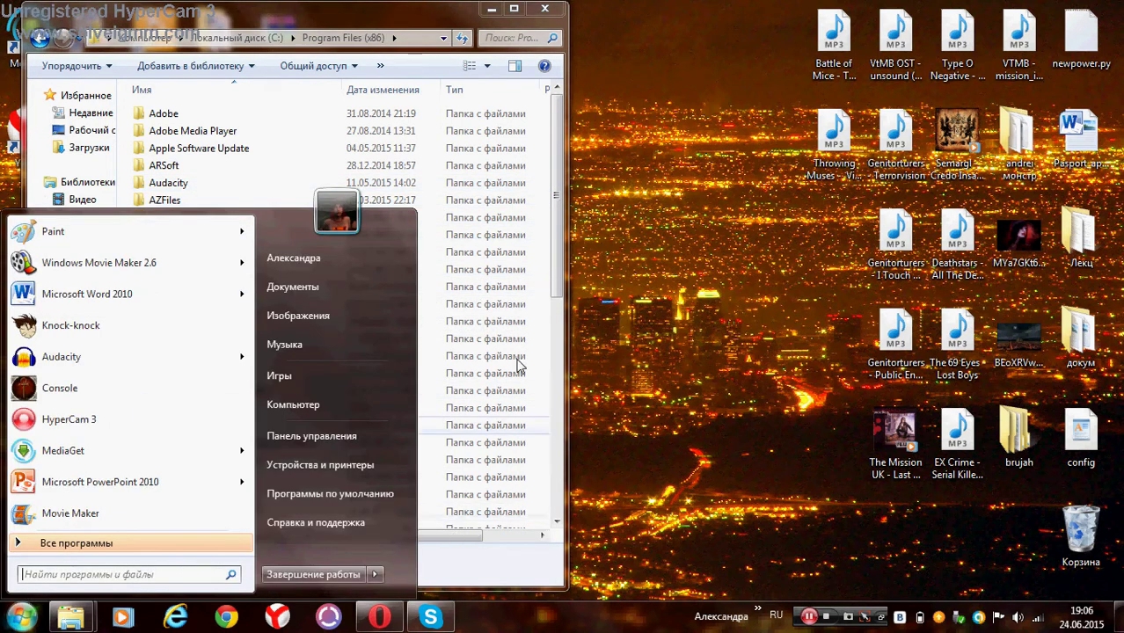
left_click(518, 365)
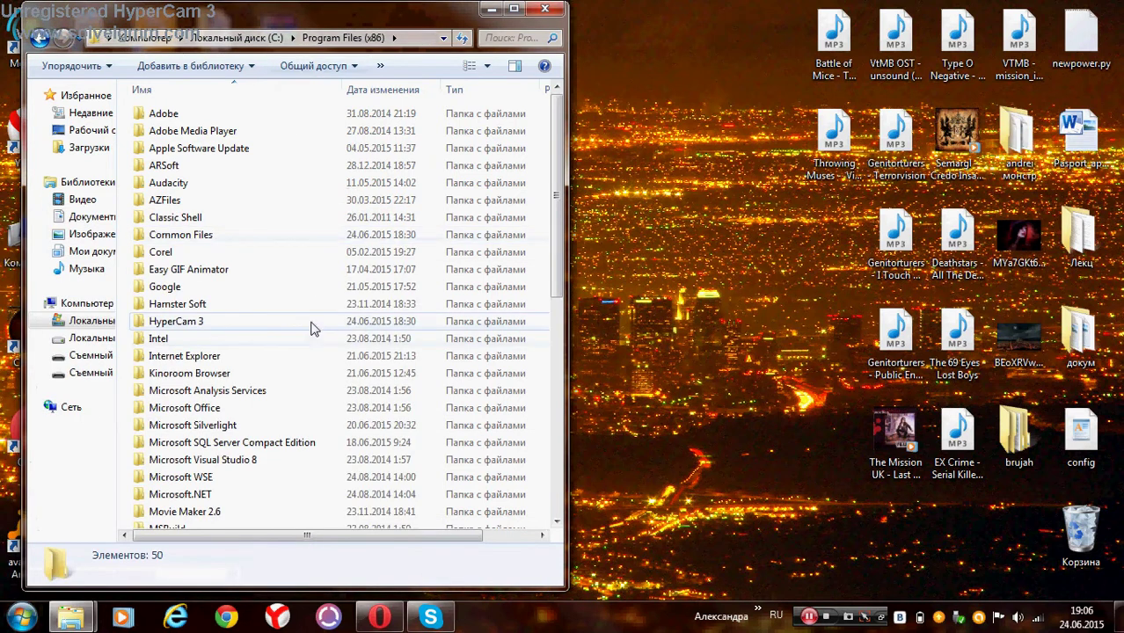
scroll(314, 349, "down", 8)
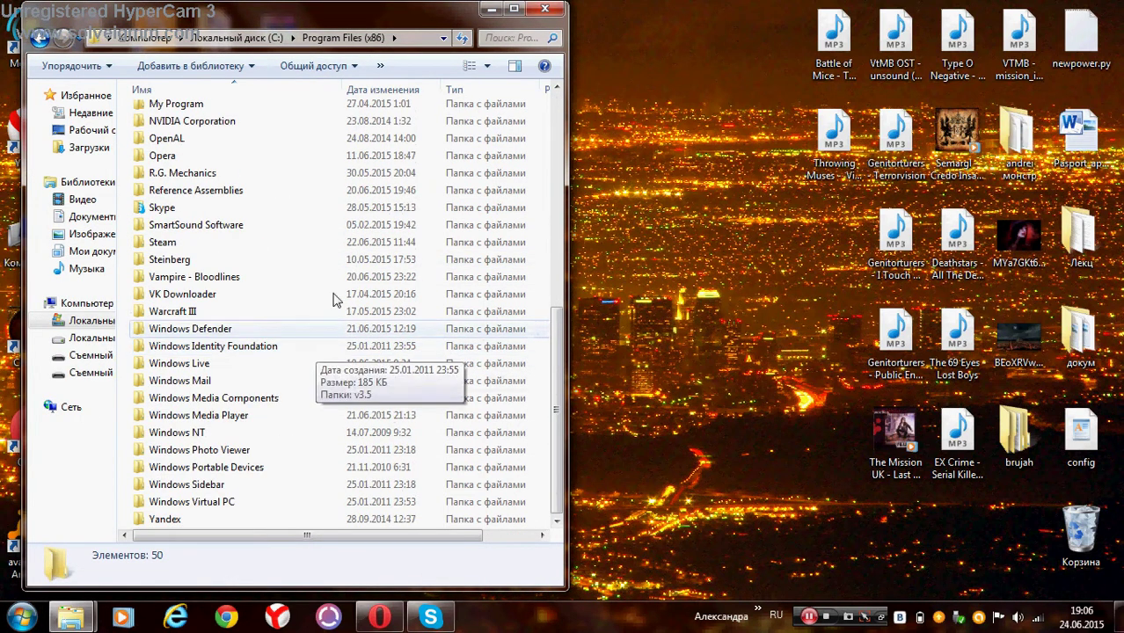
left_click(492, 9)
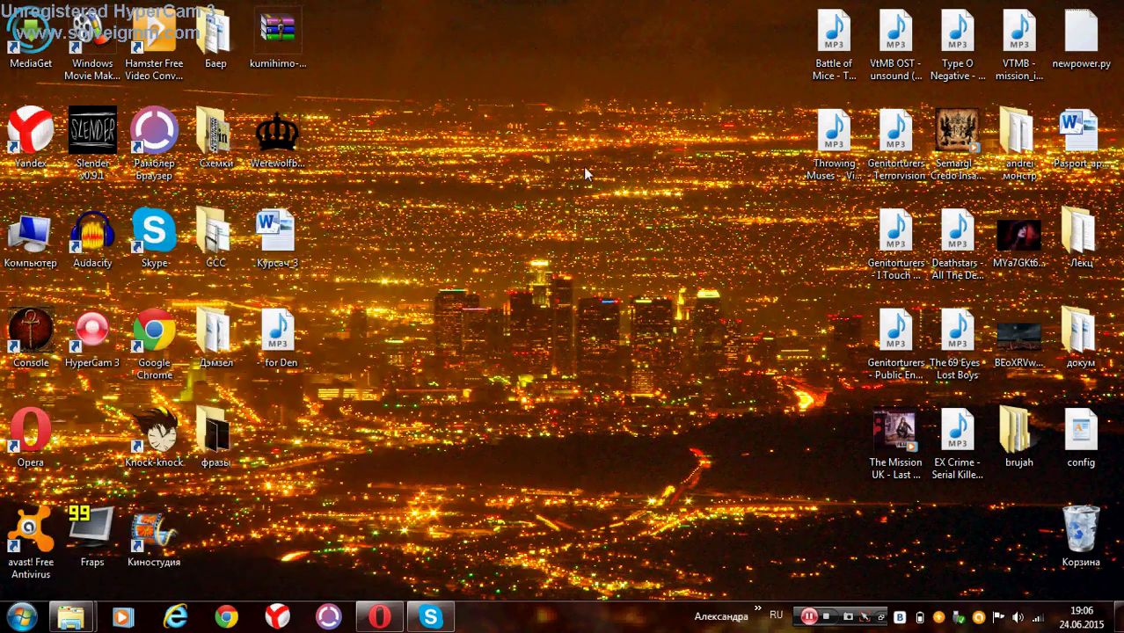
Open the file location of the Console desktop shortcut, look through that folder and close its window.
right_click(31, 351)
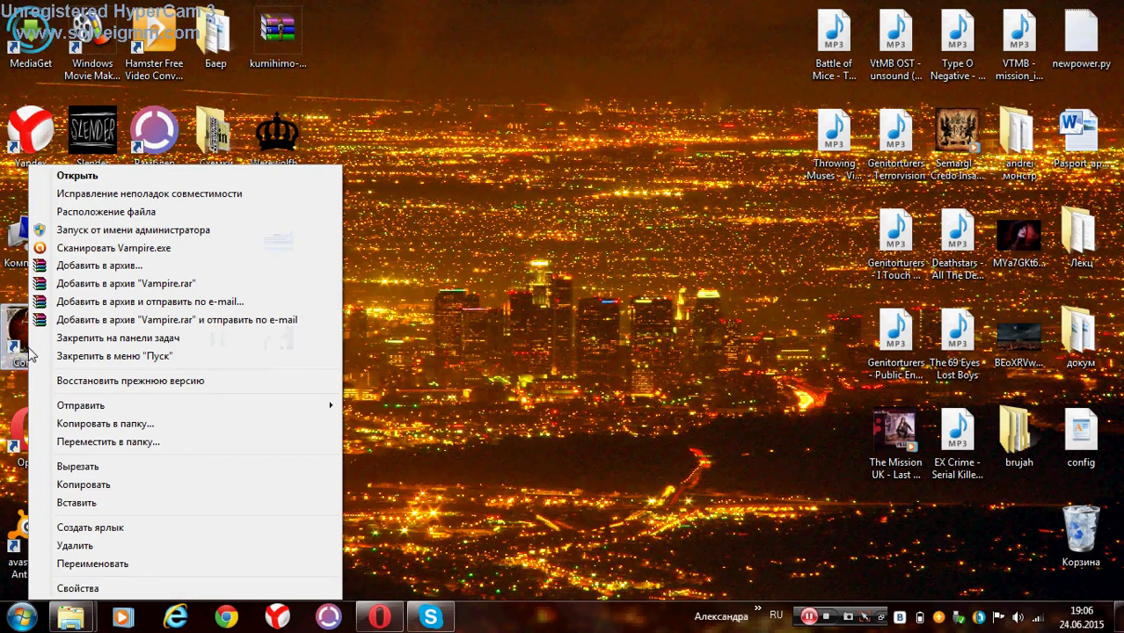
left_click(132, 221)
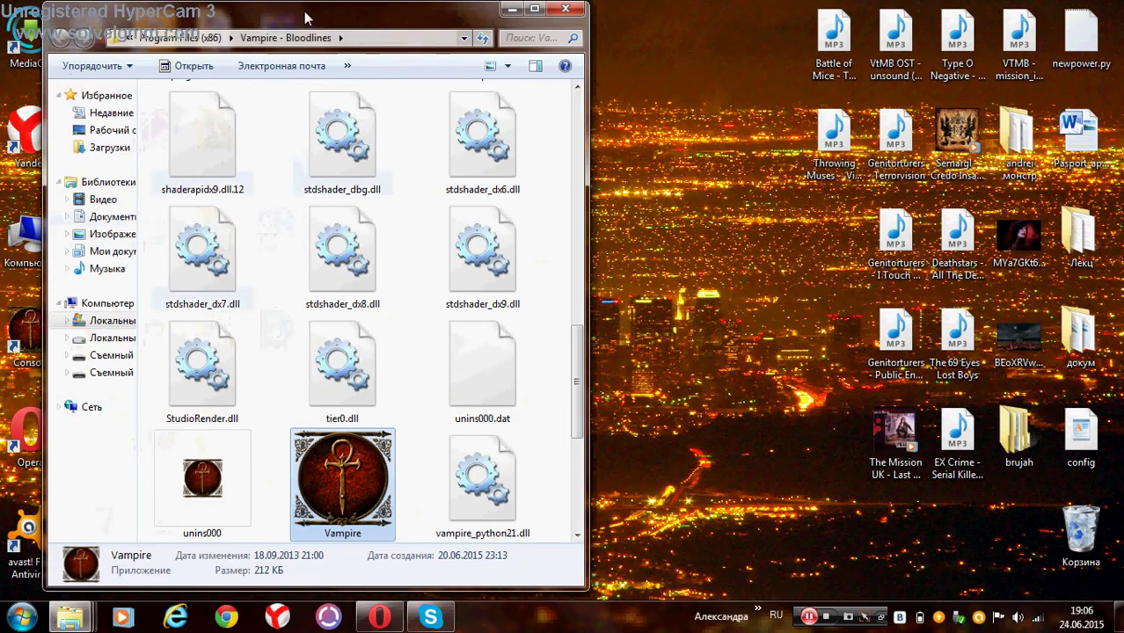
left_click_drag(572, 378, 574, 133)
left_click(565, 9)
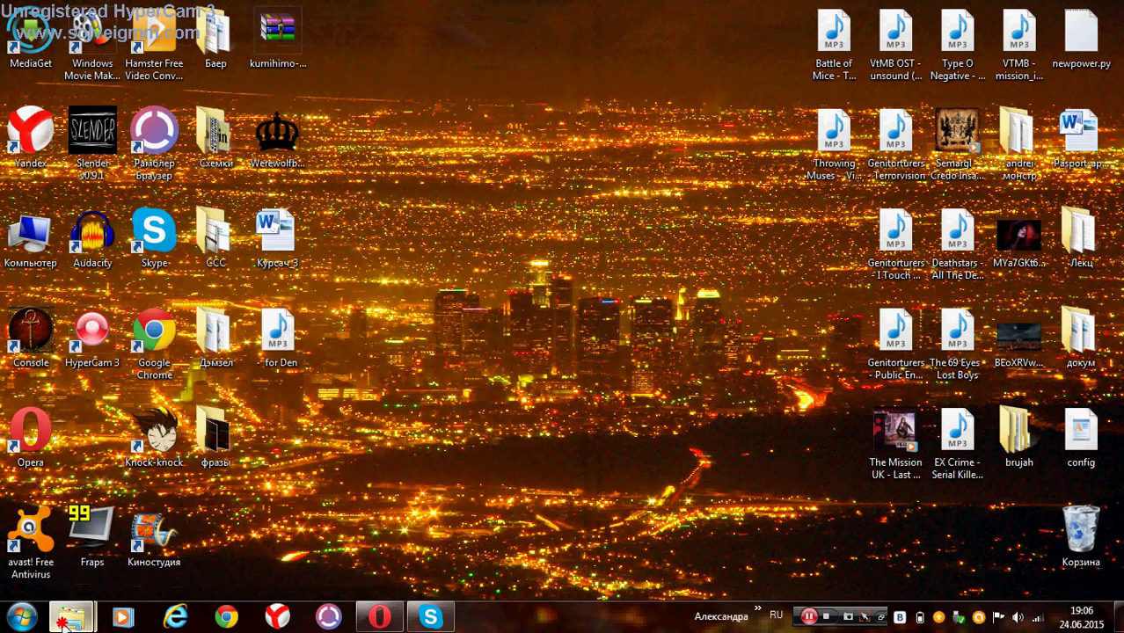
Restore the Program Files (x86) window and open the Vampire subfolder inside Vampire - Bloodlines.
mouse_move(64, 624)
left_click(290, 532)
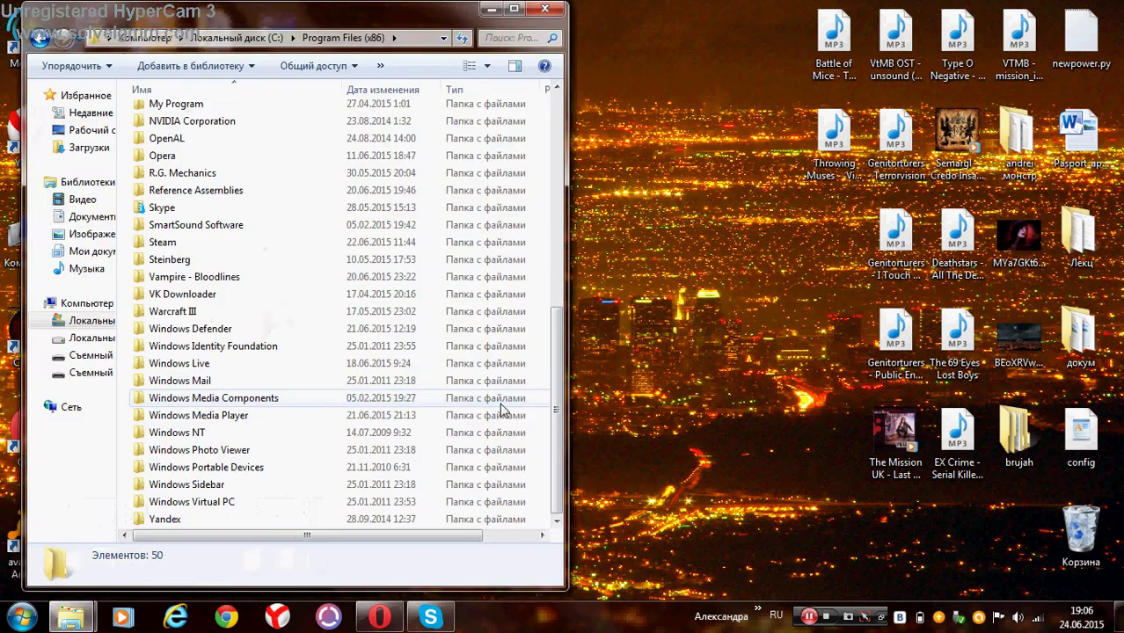
double_click(197, 277)
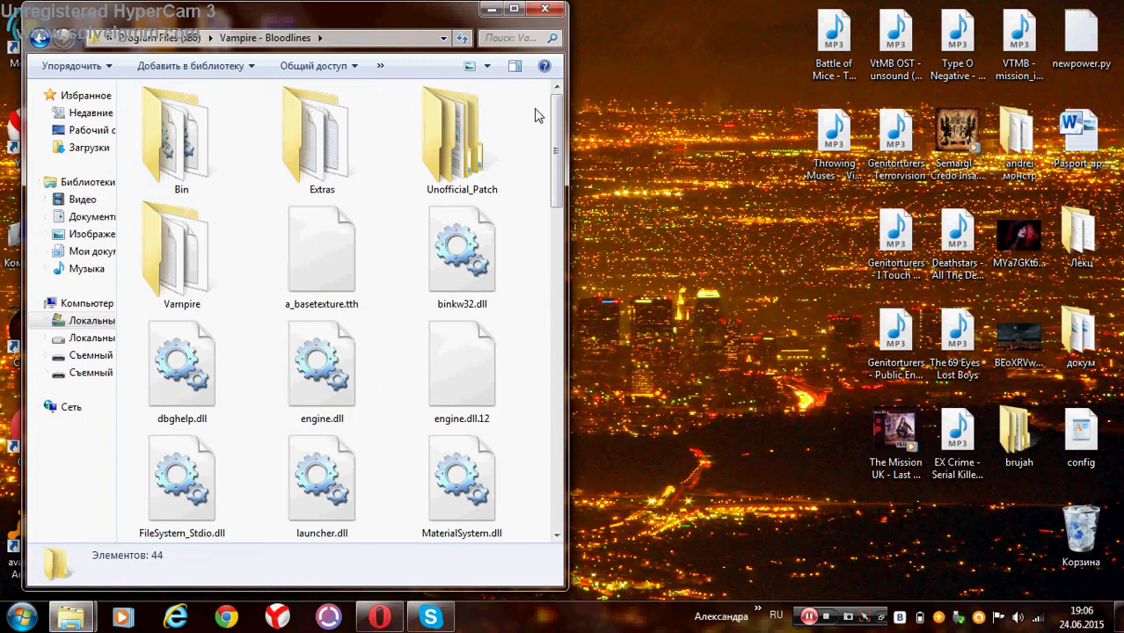
double_click(184, 255)
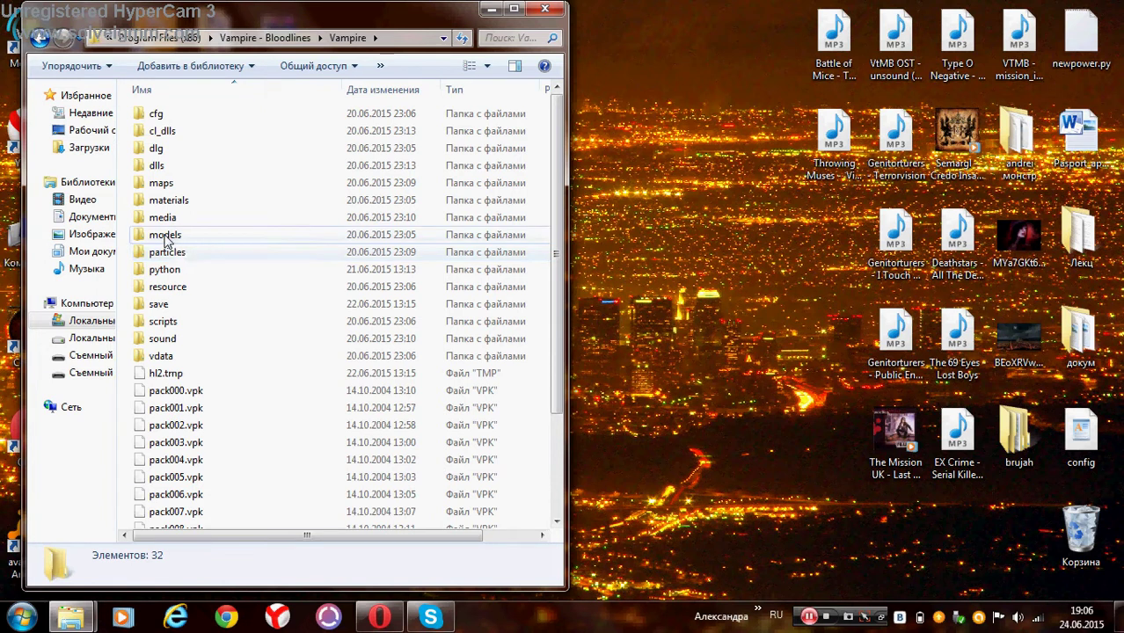
Go into the models folder and on through character and npc to the unique folder.
double_click(164, 239)
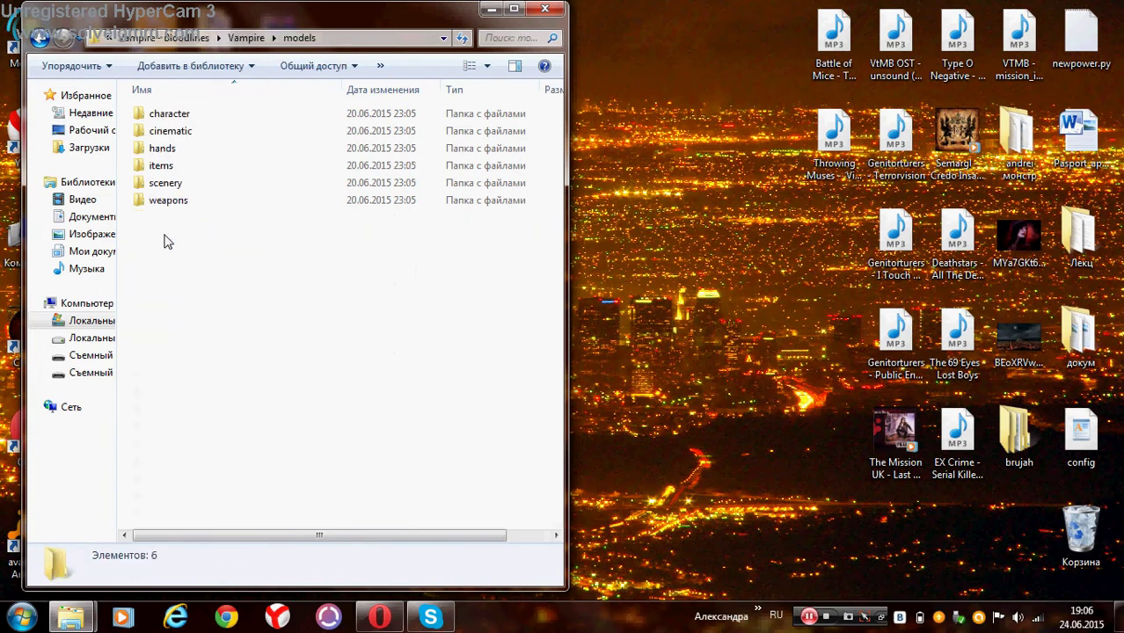
double_click(173, 120)
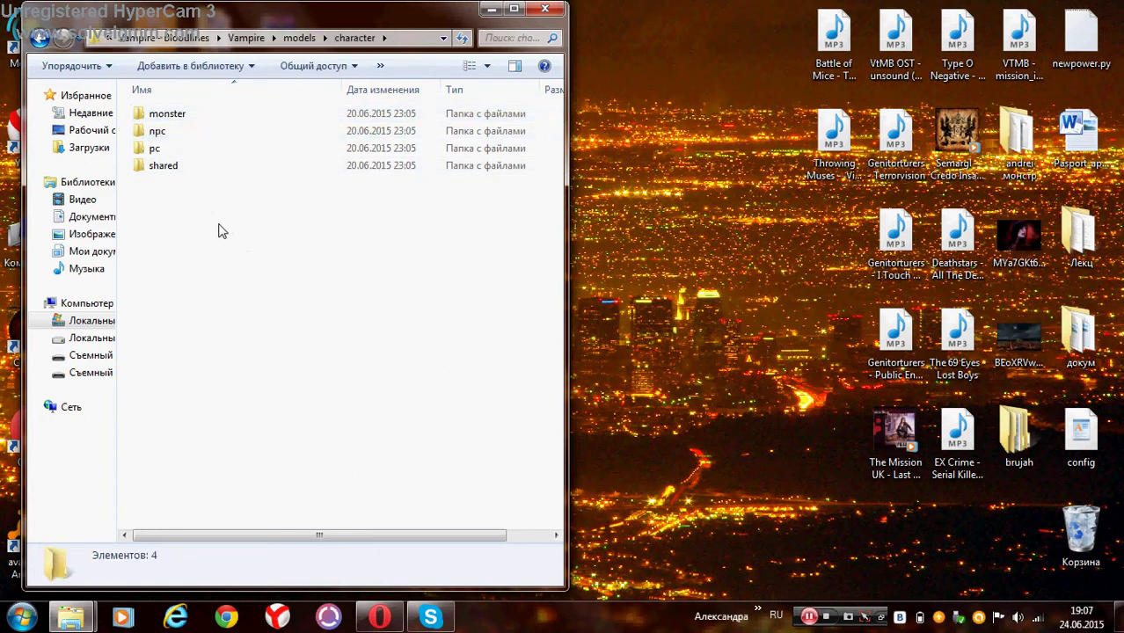
double_click(158, 134)
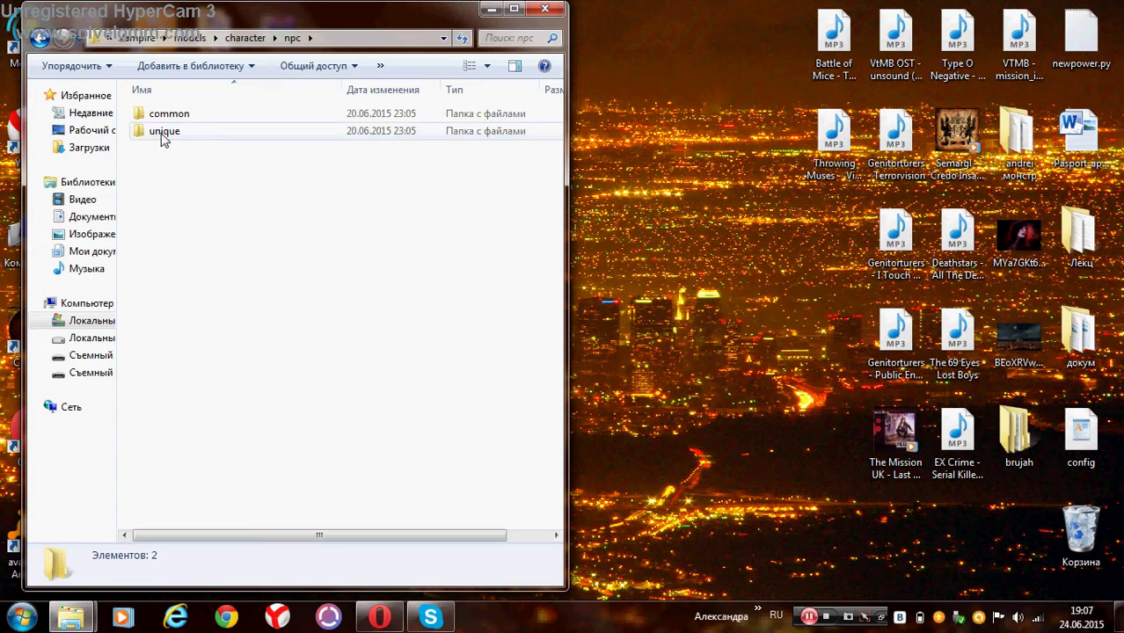
left_click(162, 136)
double_click(162, 136)
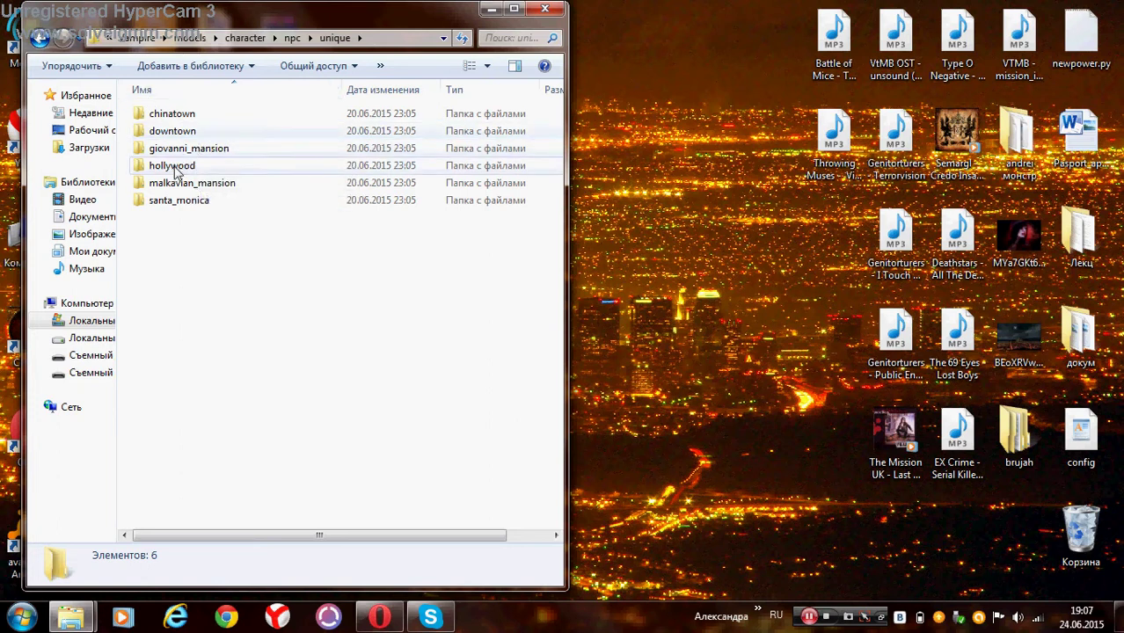
Check which character folders santa_monica and chinatown contain, returning to the unique folder.
double_click(181, 209)
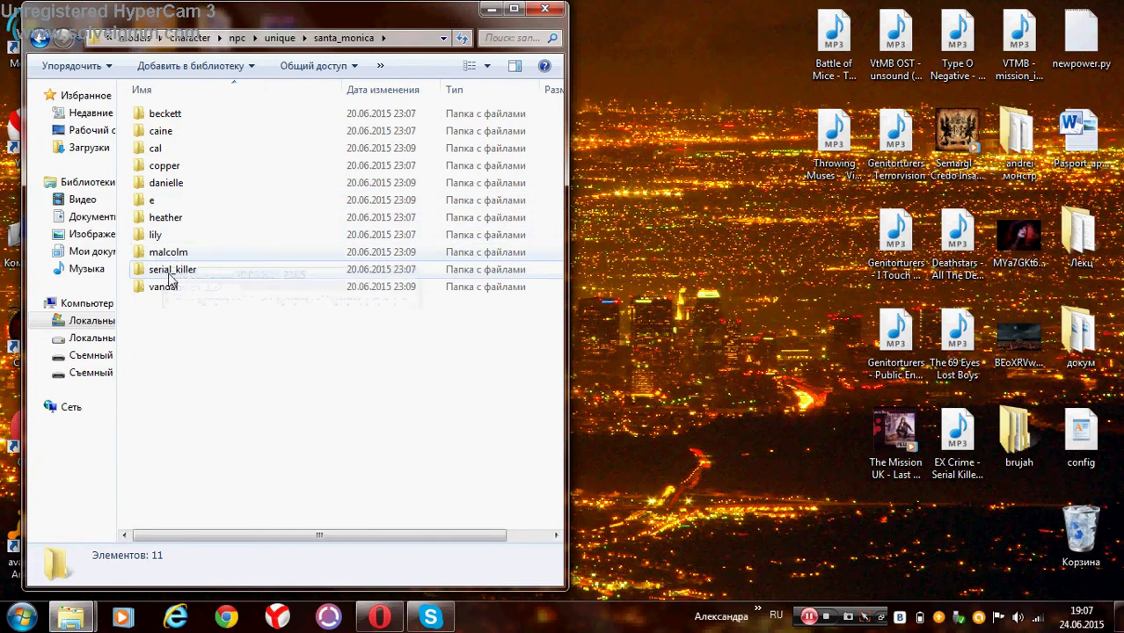
left_click(39, 37)
double_click(189, 115)
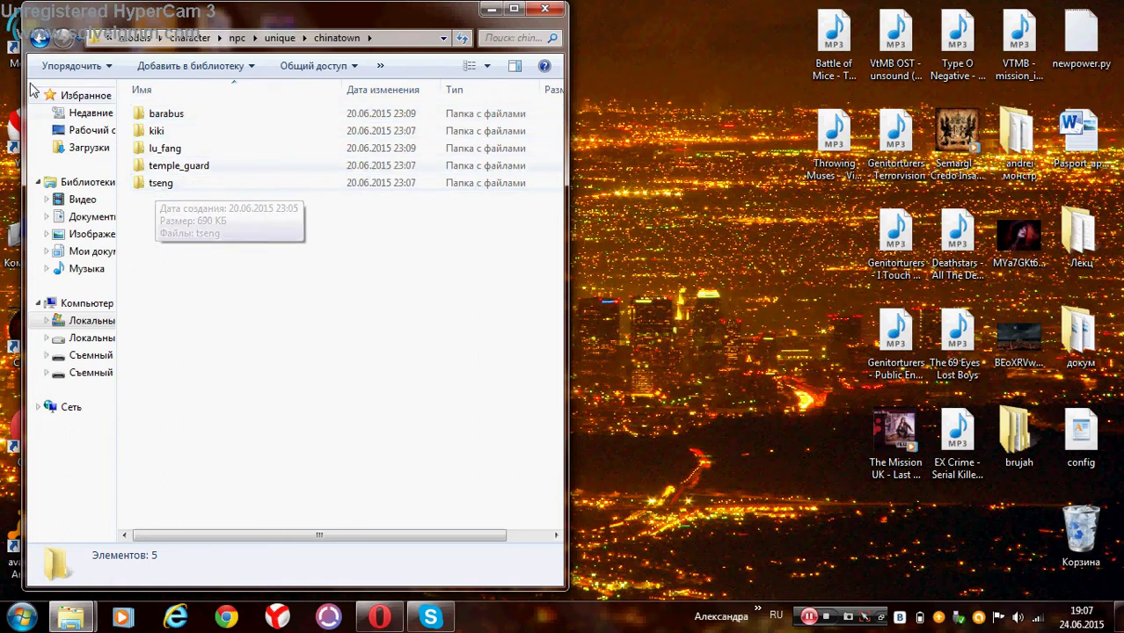
key("BackSpace")
left_click(309, 374)
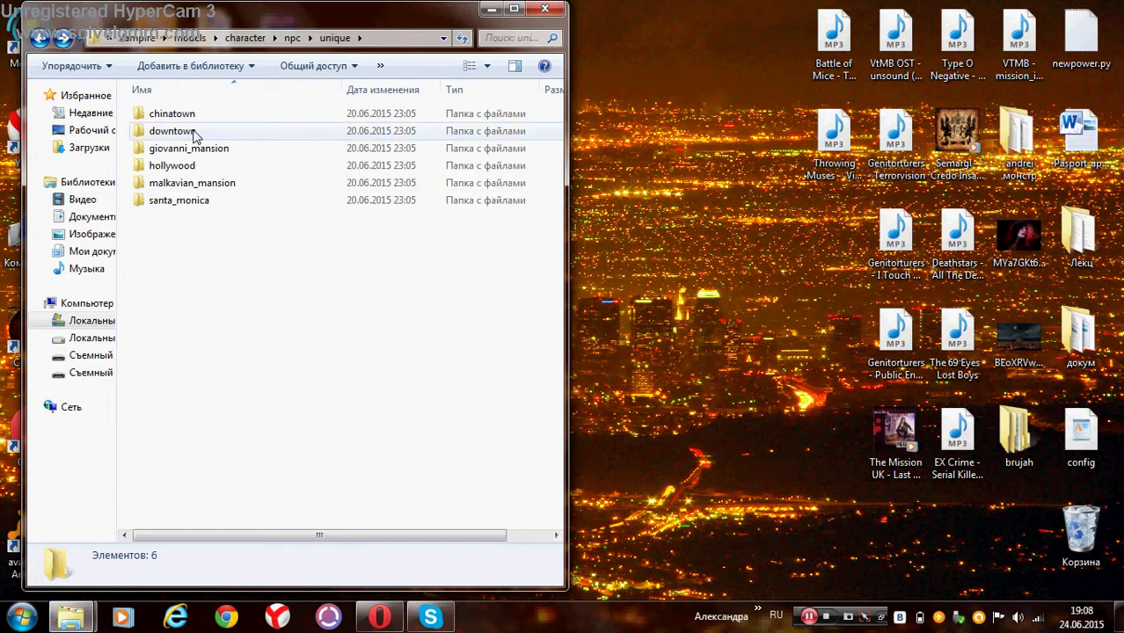
Open the downtown folder and its nines subfolder.
double_click(185, 134)
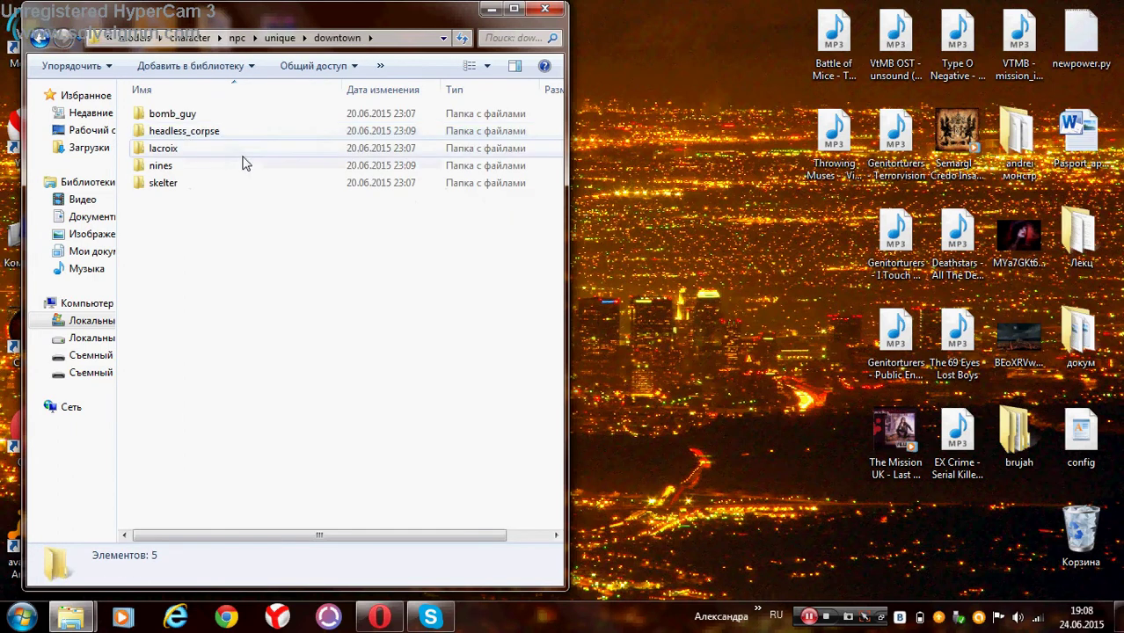
left_click(155, 173)
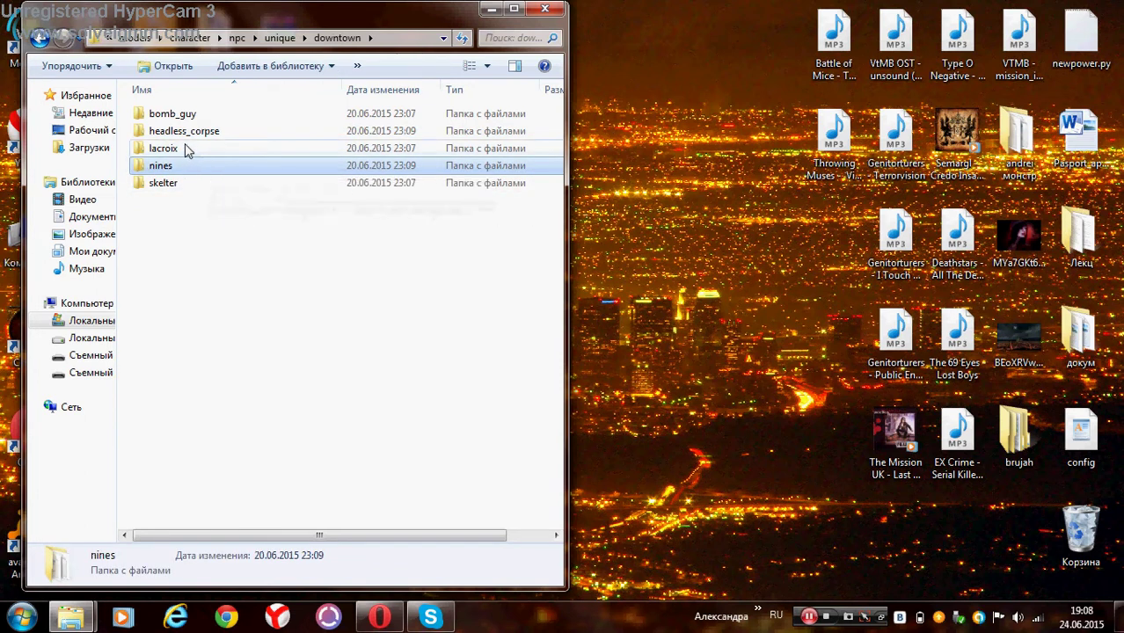
left_click(186, 150)
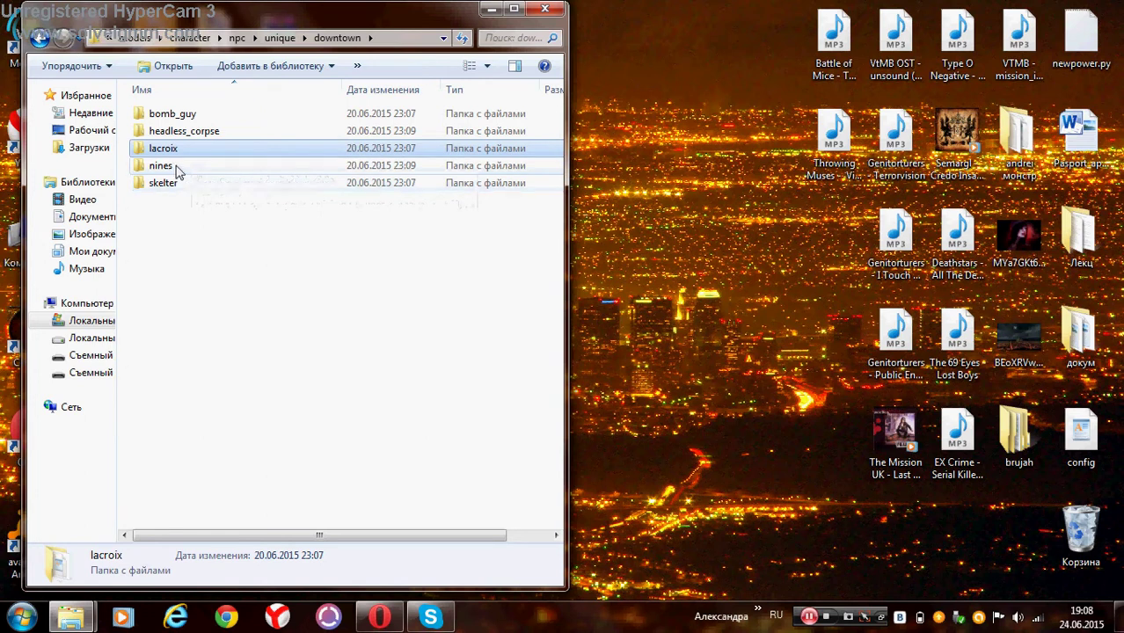
double_click(176, 168)
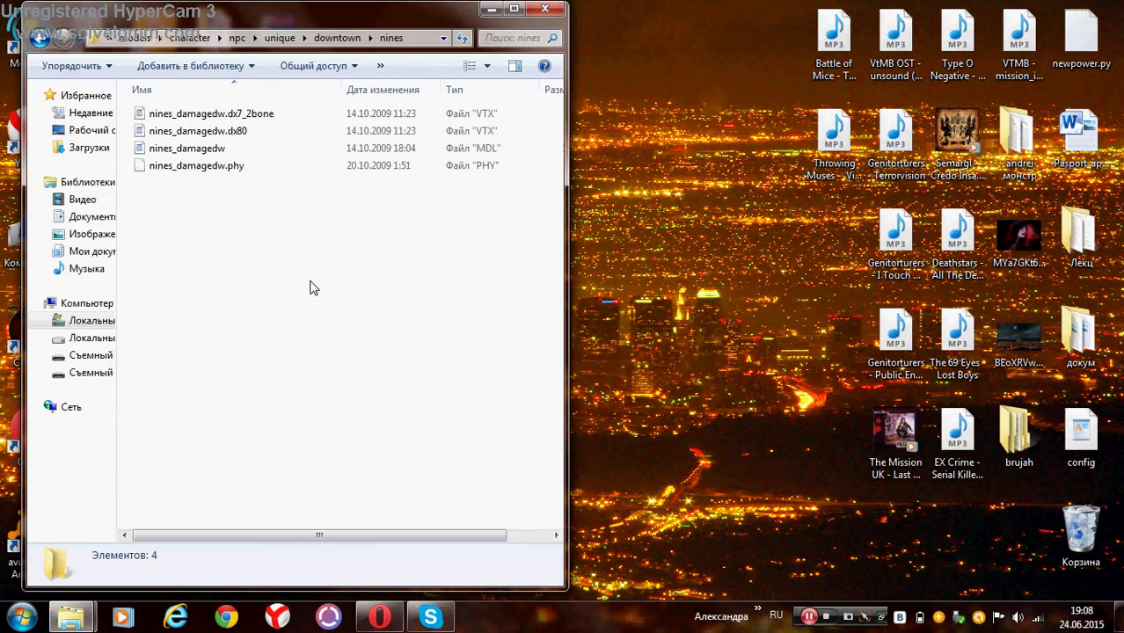
Copy all four nines_damagedw model files from the nines folder to the desktop.
left_click_drag(192, 210, 717, 245)
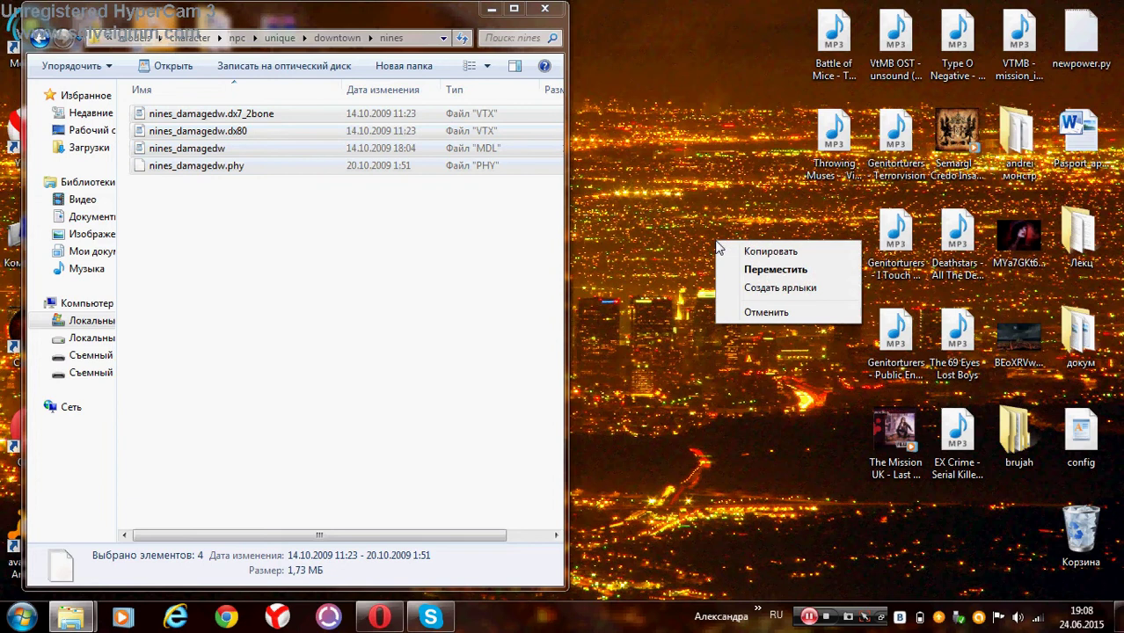
left_click(766, 252)
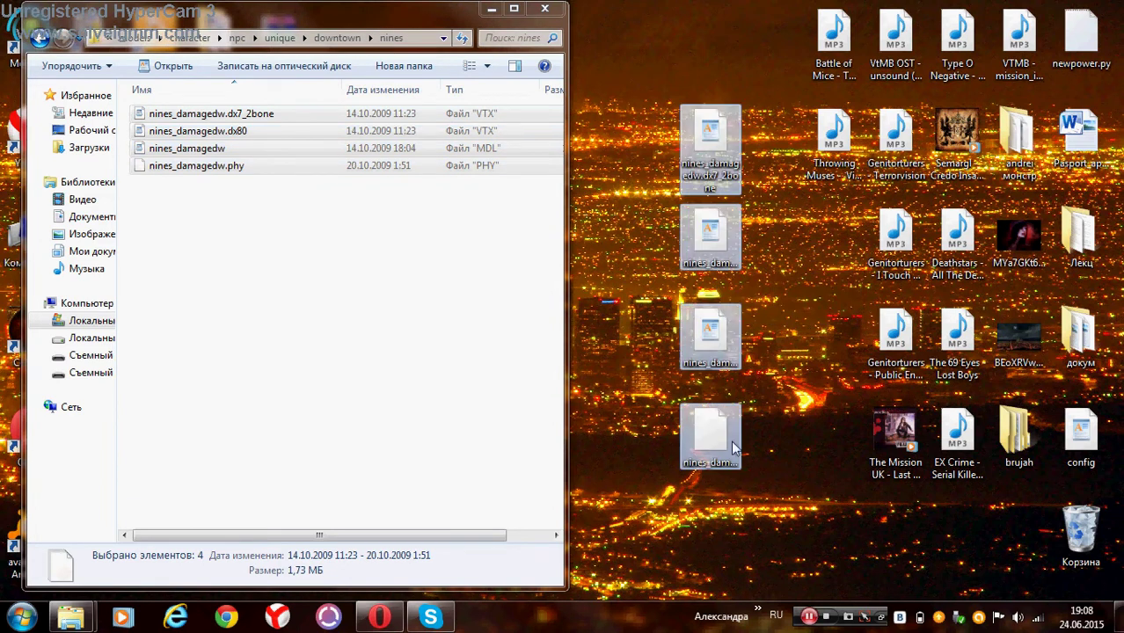
left_click(250, 398)
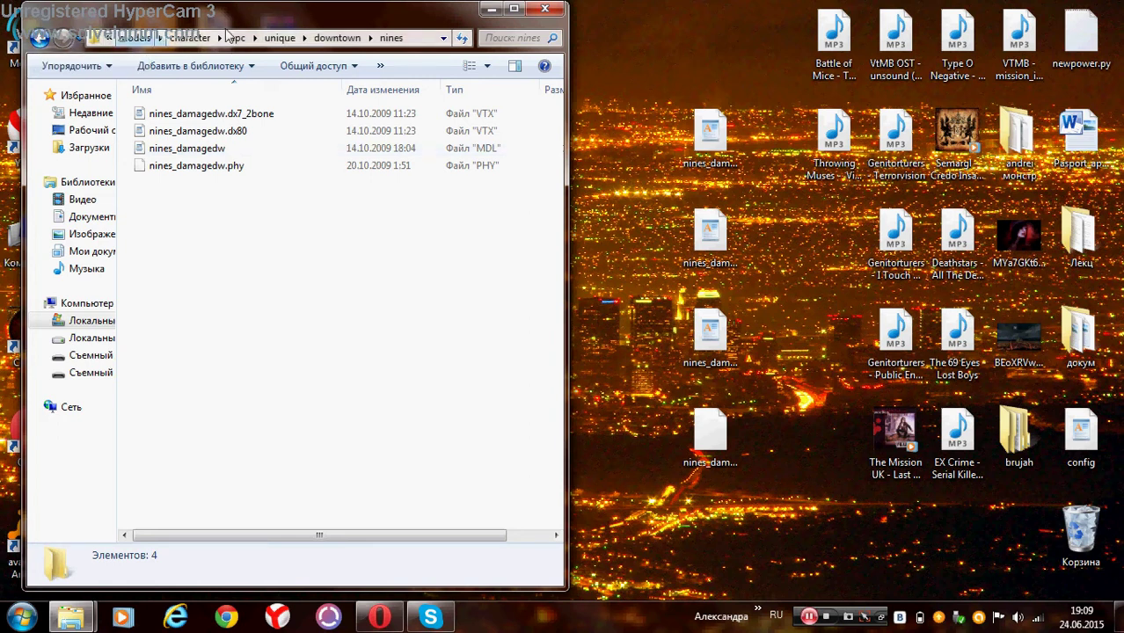
Return to the character folder and open the male subfolder inside pc.
left_click(187, 38)
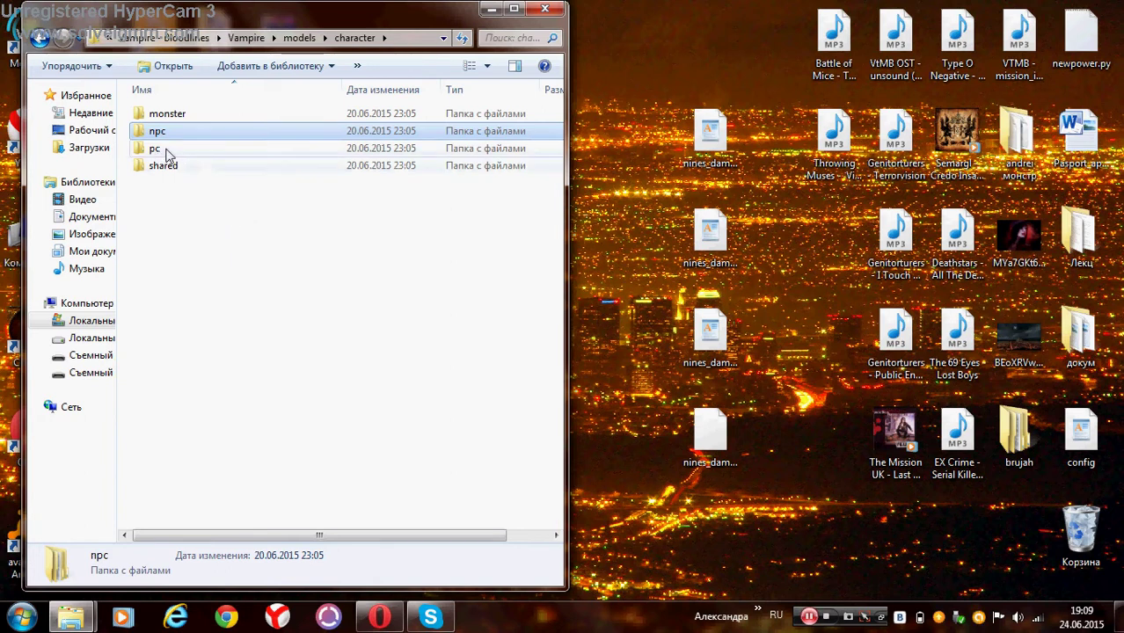
double_click(169, 153)
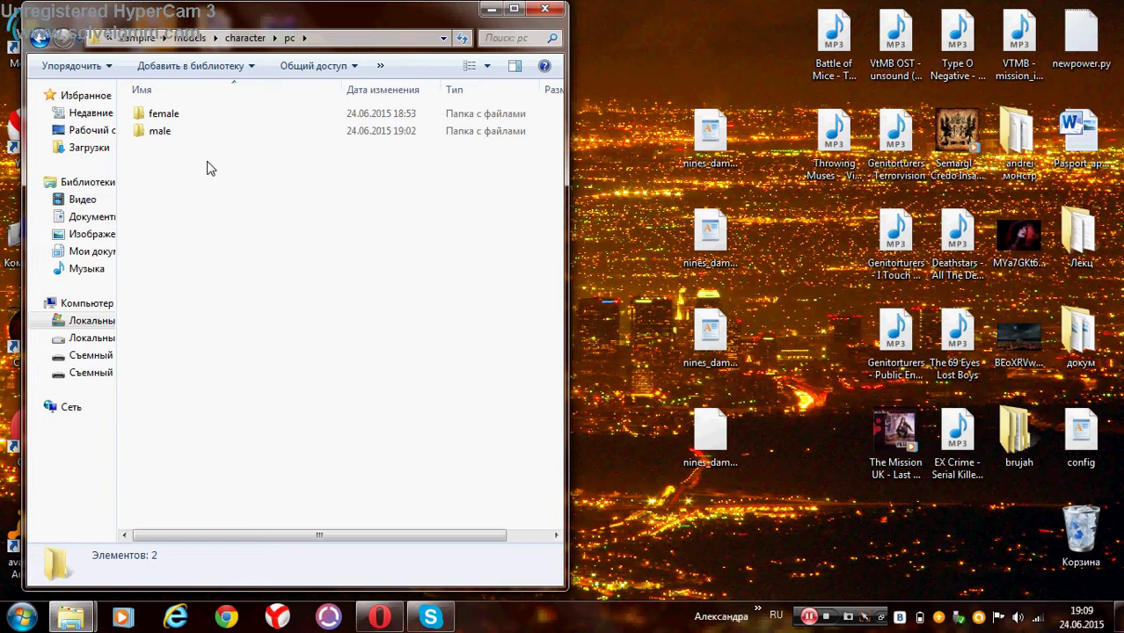
double_click(160, 133)
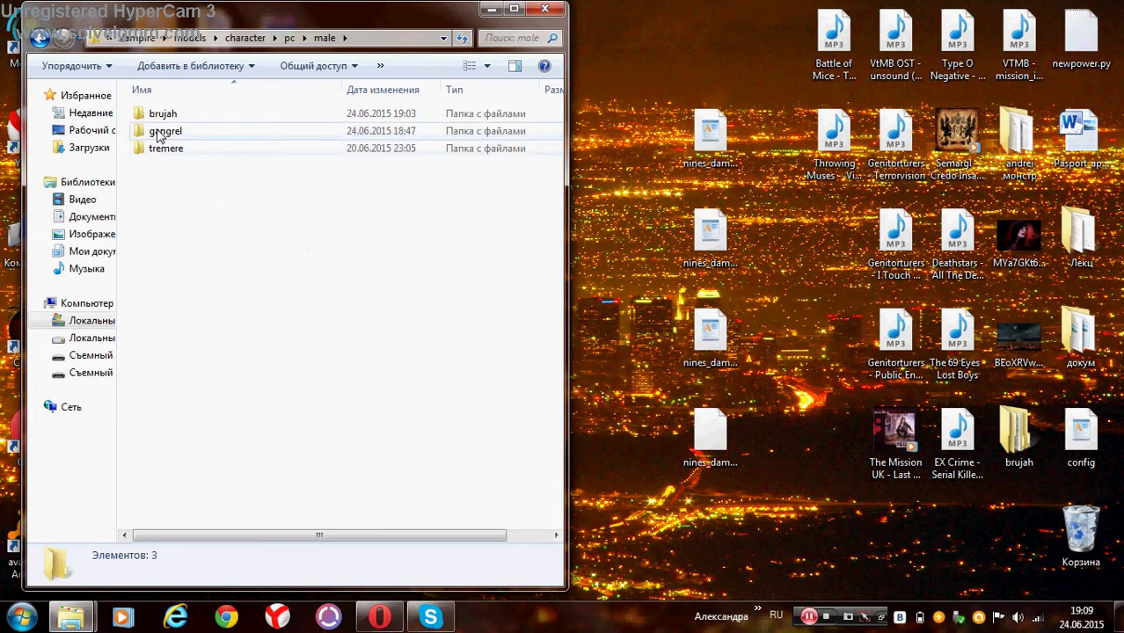
mouse_move(182, 113)
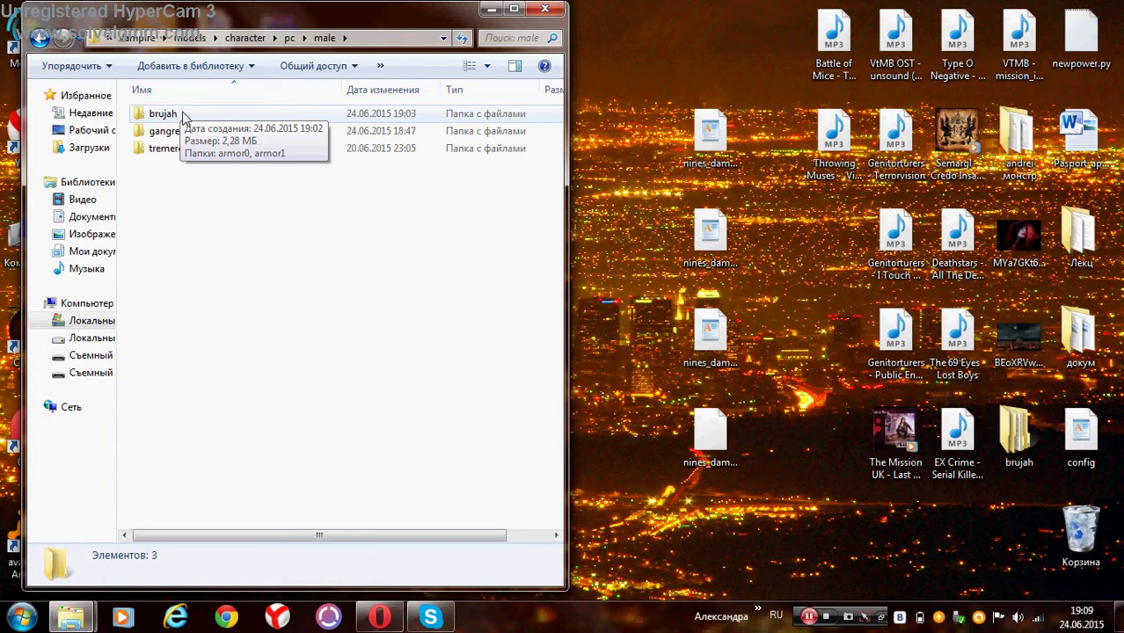
Open the brujah folder and copy the name text of its armor0 folder.
double_click(182, 114)
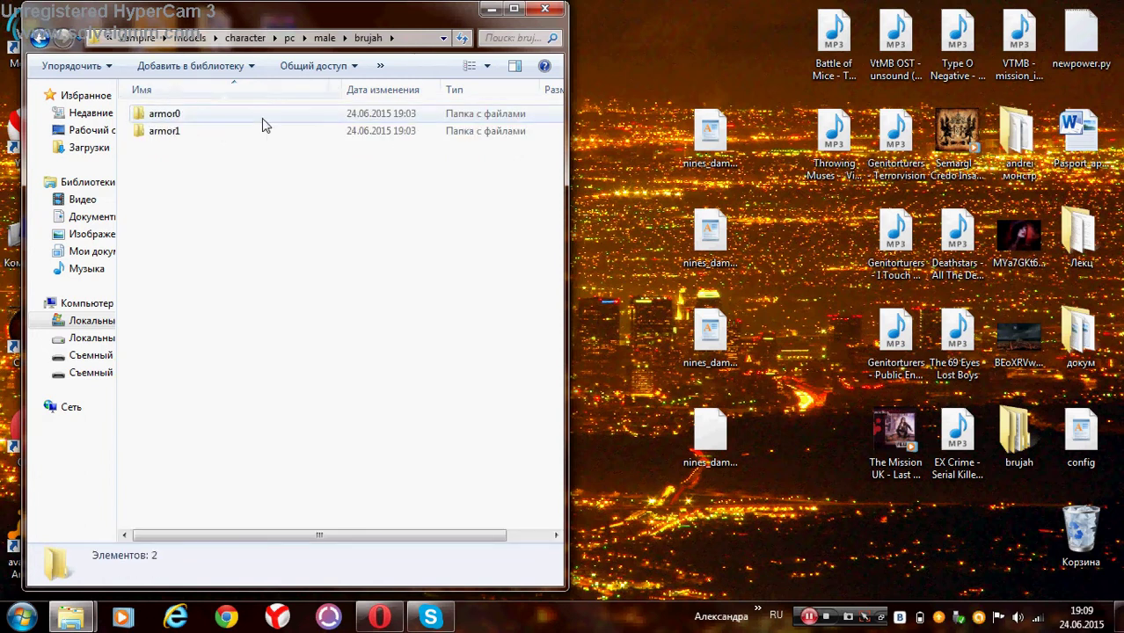
mouse_move(180, 130)
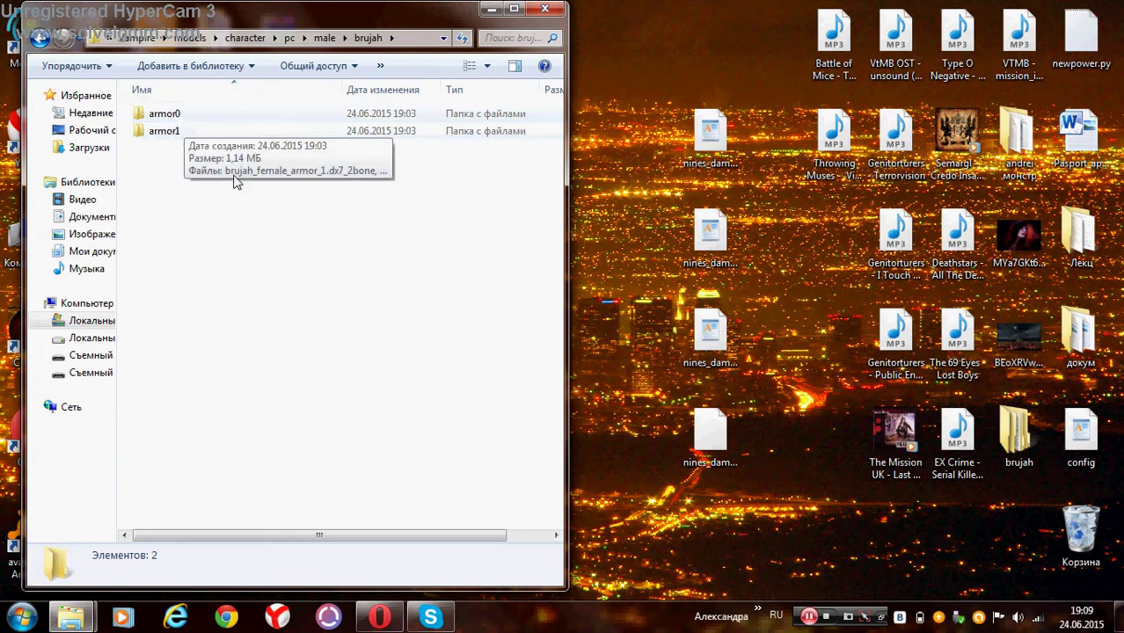
right_click(165, 121)
left_click(248, 507)
key("ctrl+c")
right_click(167, 114)
left_click(239, 171)
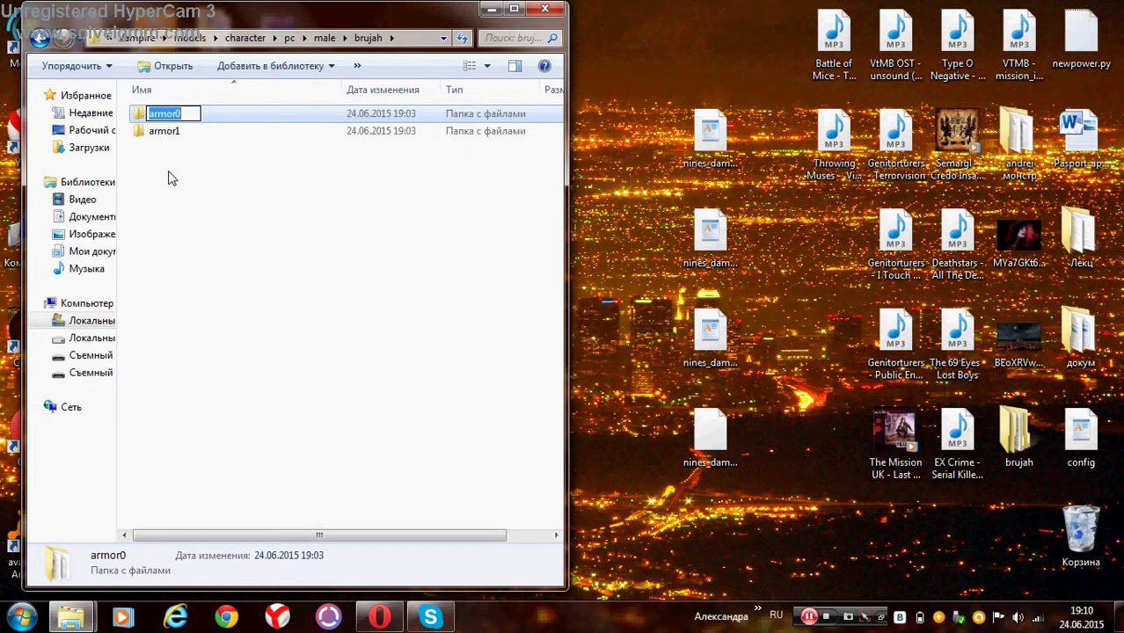
left_click(166, 173)
Create a new folder named armor2 inside brujah, reusing the copied name.
right_click(165, 173)
mouse_move(255, 387)
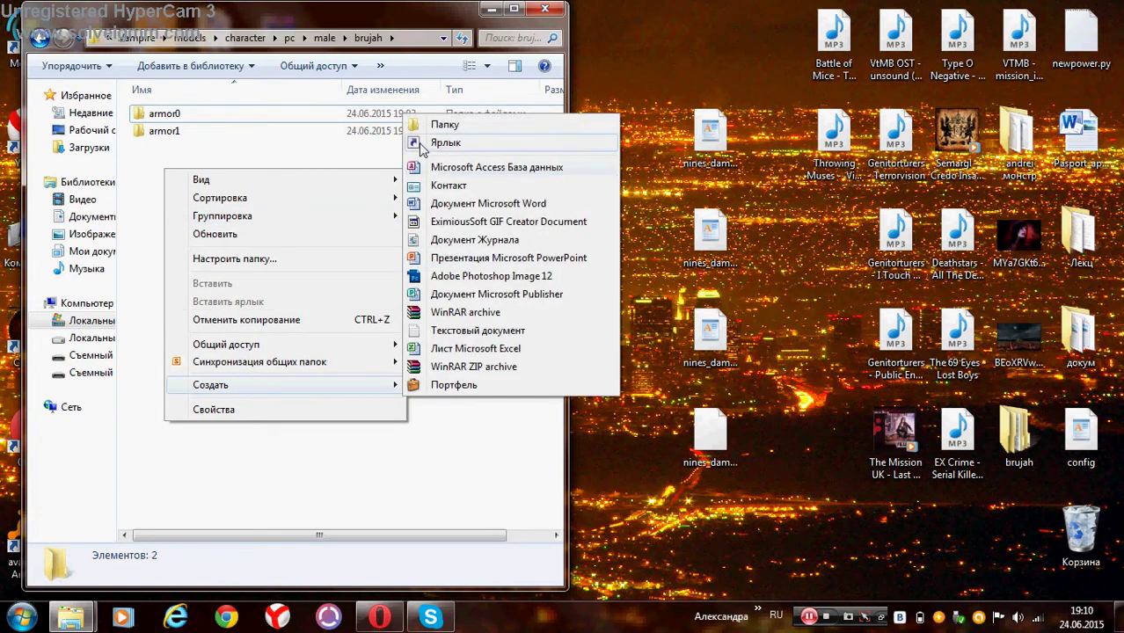
left_click(445, 124)
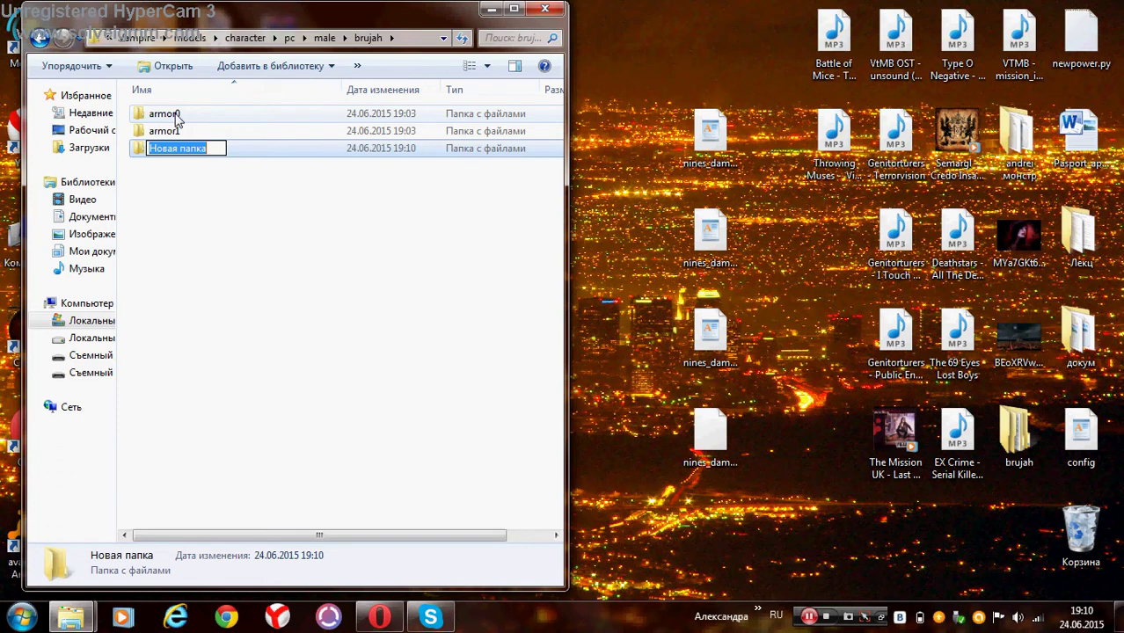
right_click(214, 143)
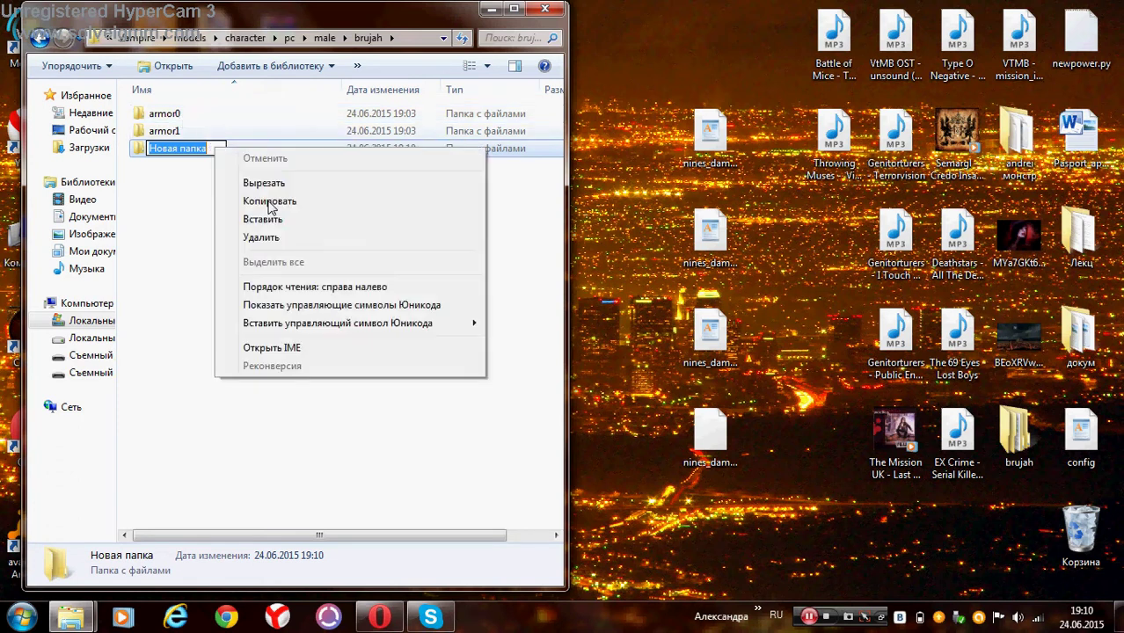
left_click(263, 220)
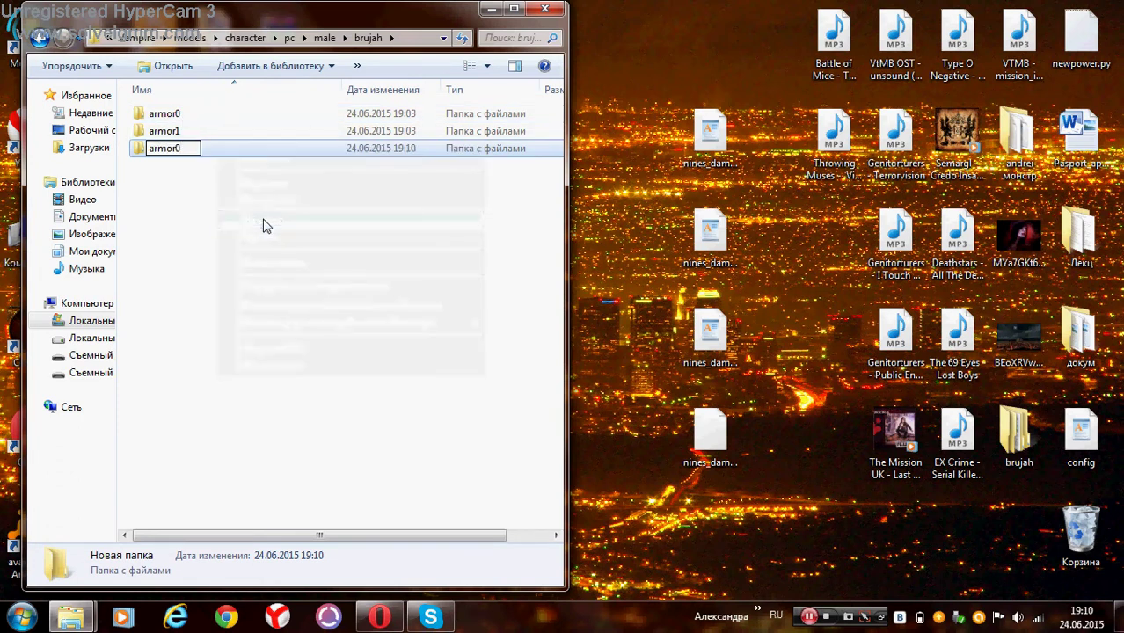
key("BackSpace")
type("2")
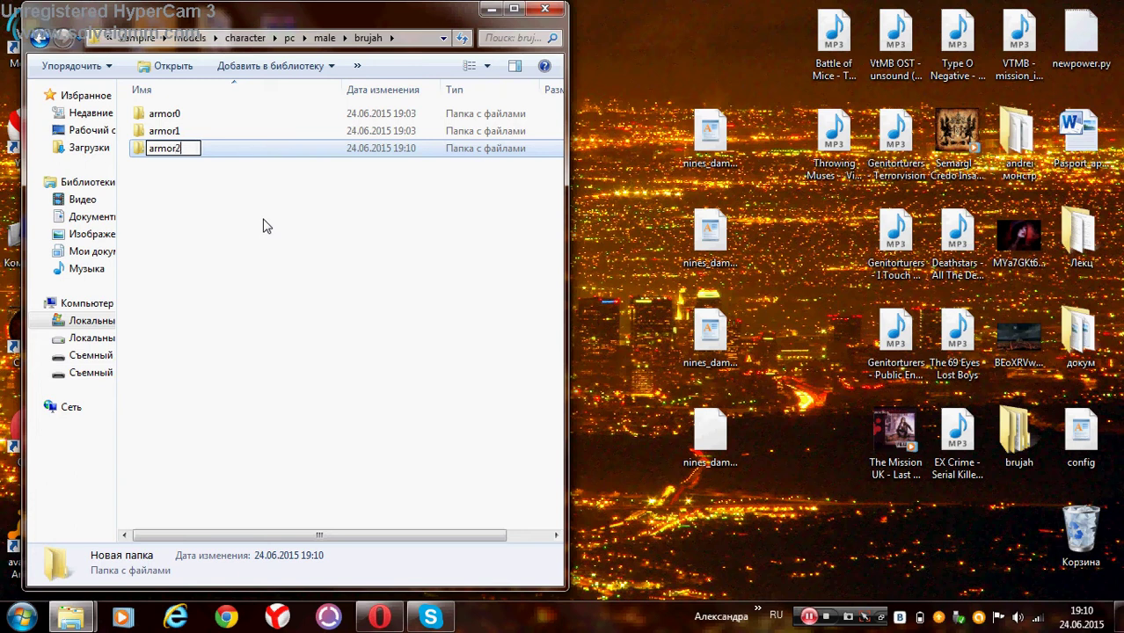
left_click(264, 221)
Create another new folder named armor3 inside brujah, reusing the copied name.
right_click(263, 219)
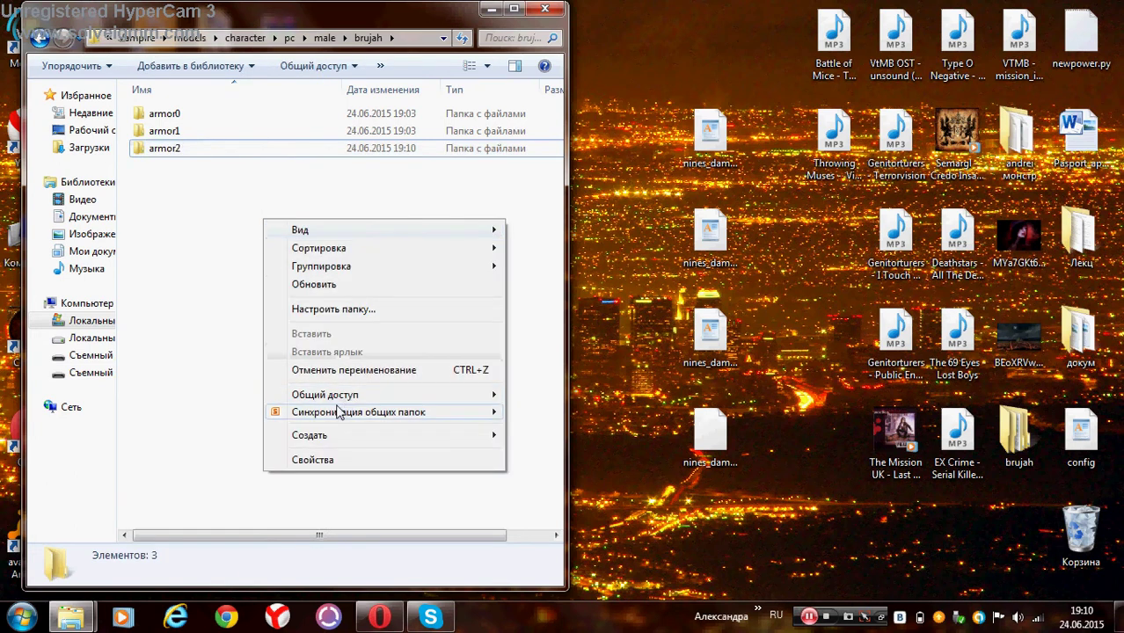
mouse_move(342, 439)
left_click(545, 175)
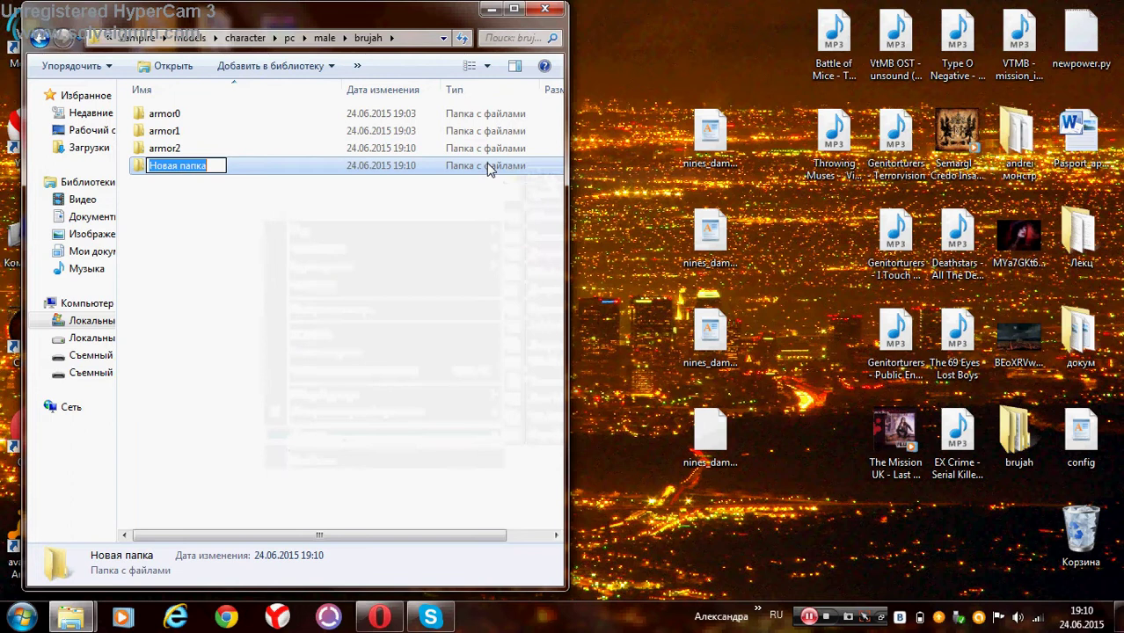
right_click(213, 161)
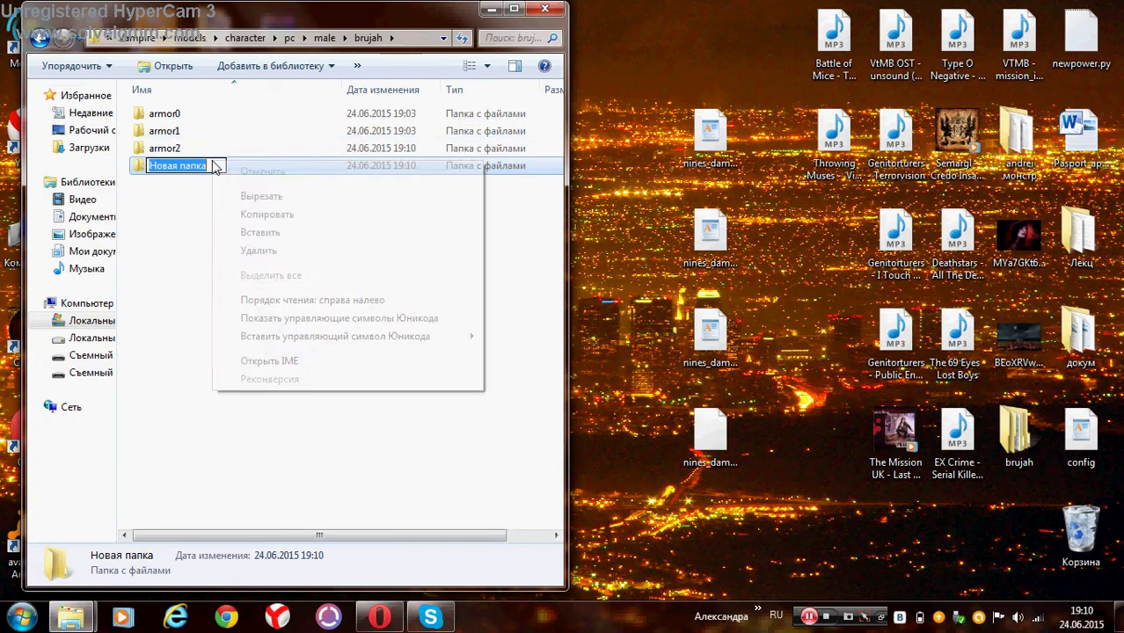
left_click(257, 233)
key("BackSpace")
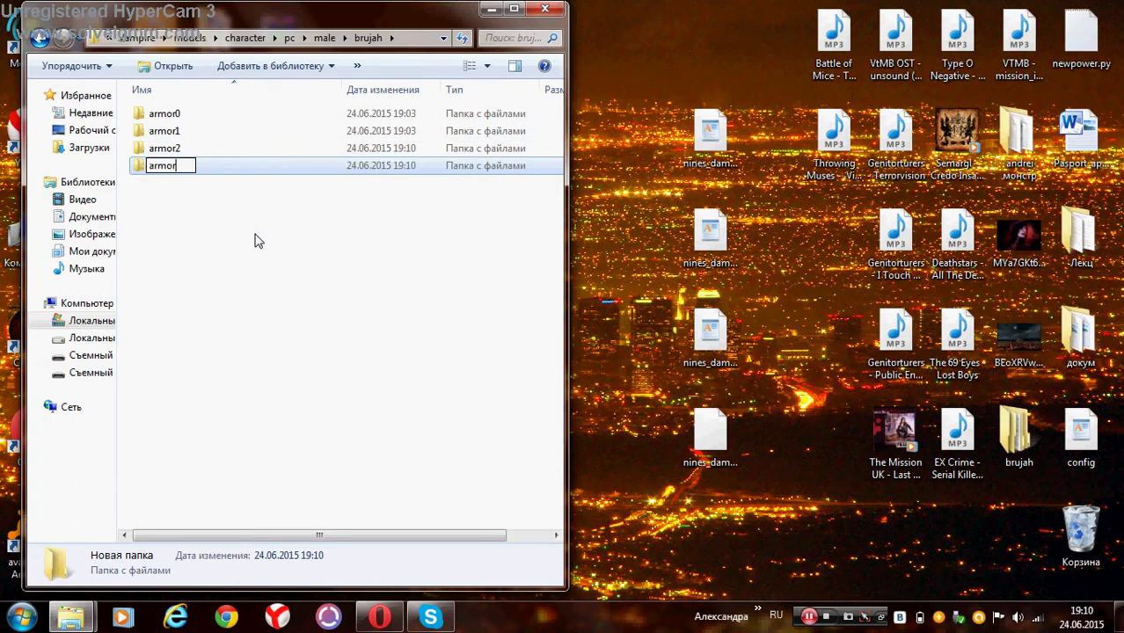
type("3")
left_click(250, 305)
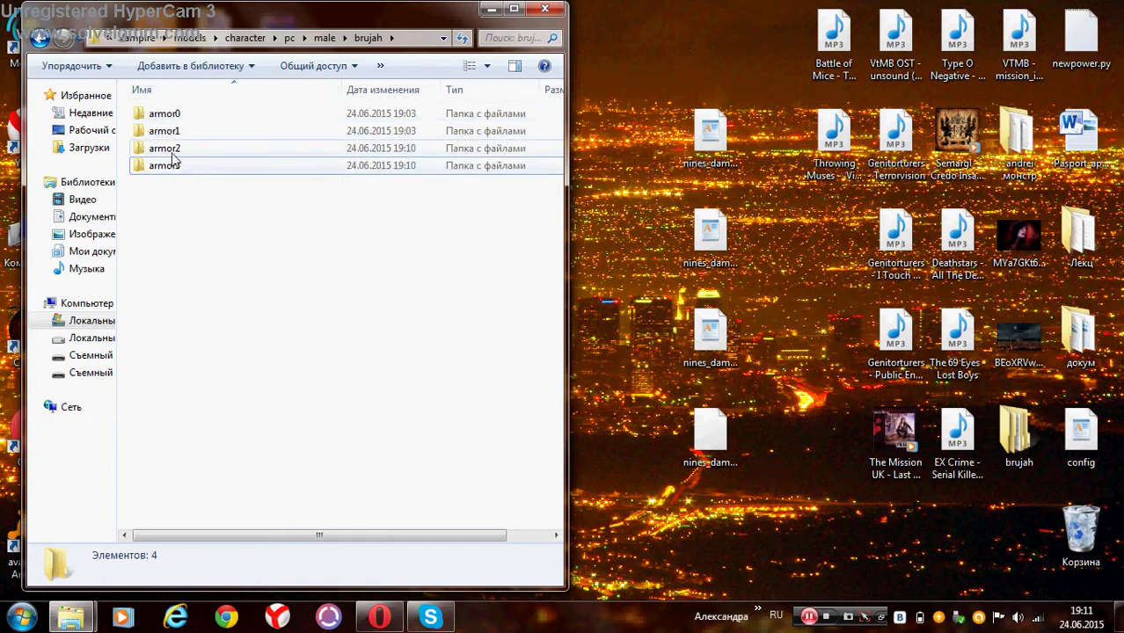
Look inside brujah's armor3 and armor0 folders and return to the male folder.
double_click(158, 165)
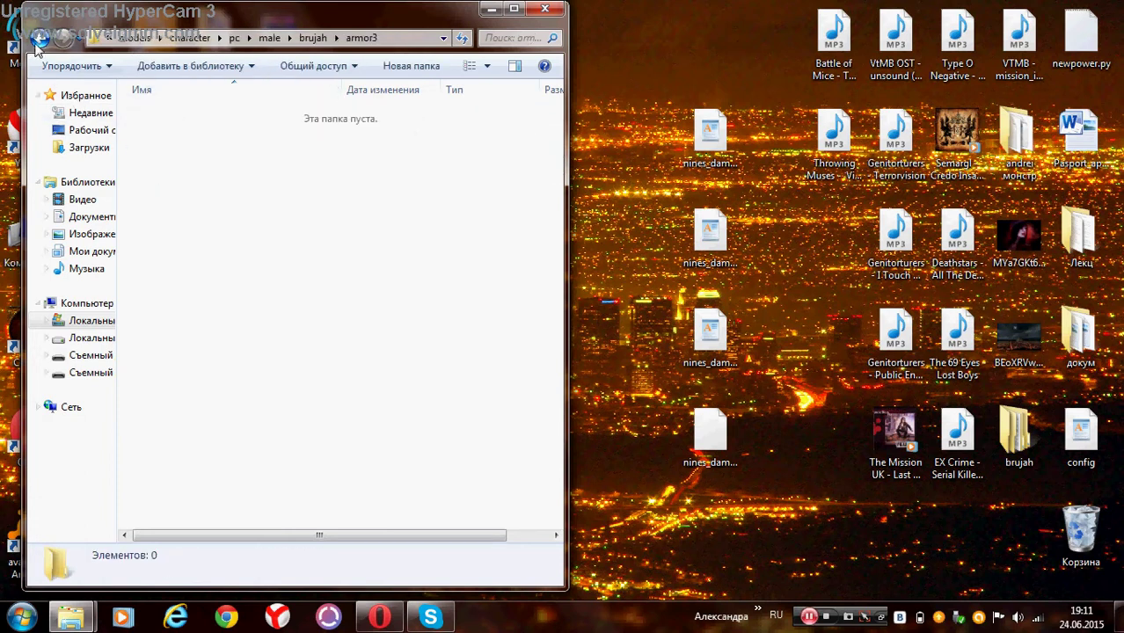
left_click(40, 37)
double_click(158, 113)
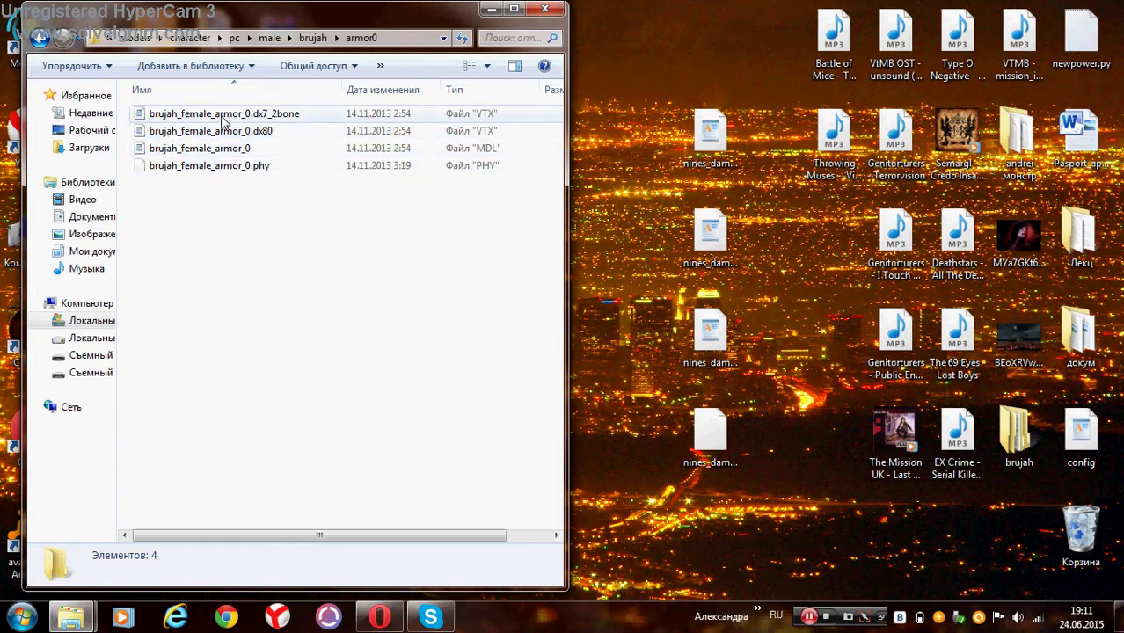
left_click(297, 247)
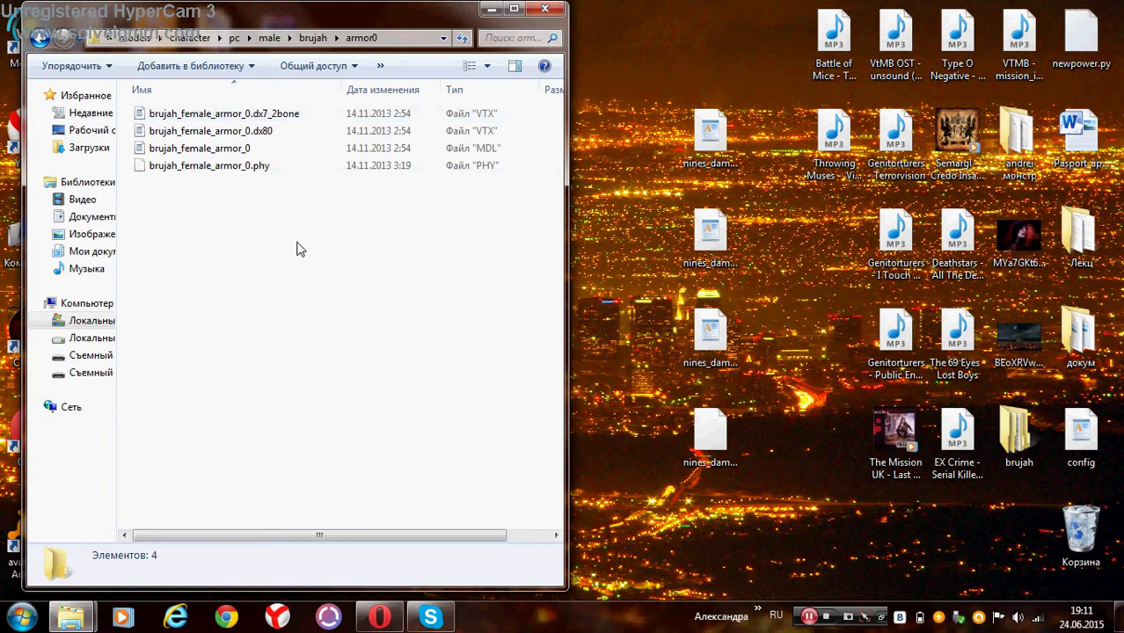
left_click(40, 37)
left_click(40, 37)
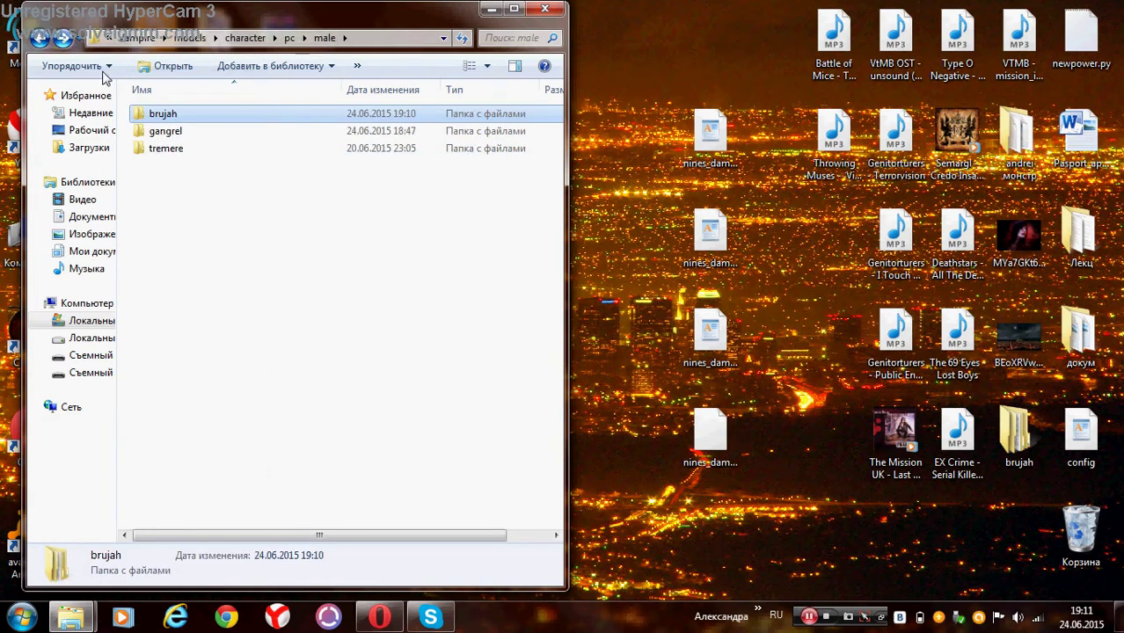
Check the model file names in gangrel's armor1 folder and return to the male folder.
double_click(171, 132)
double_click(163, 131)
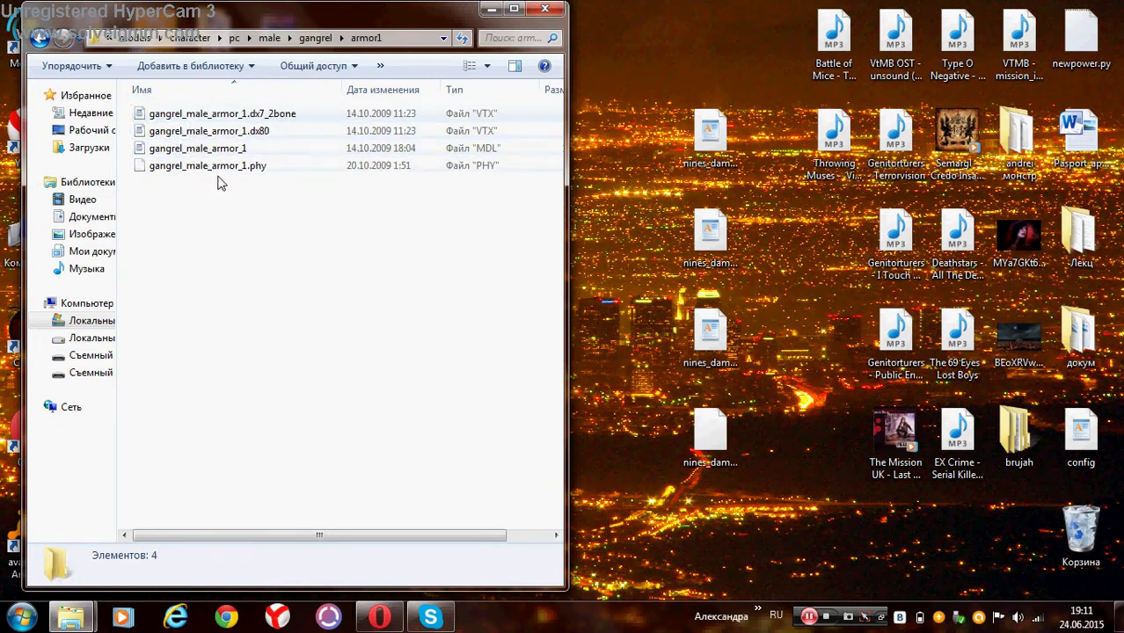
left_click(39, 38)
left_click(39, 38)
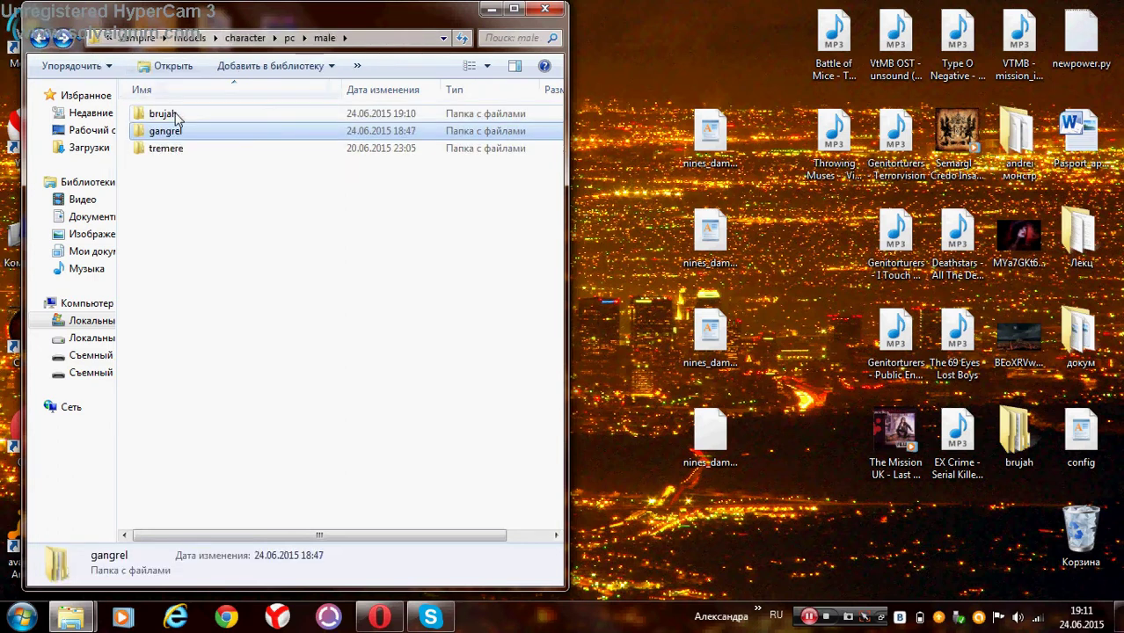
Open brujah's armor0 folder and copy the name brujah_female_armor_0 from its MDL file.
double_click(163, 115)
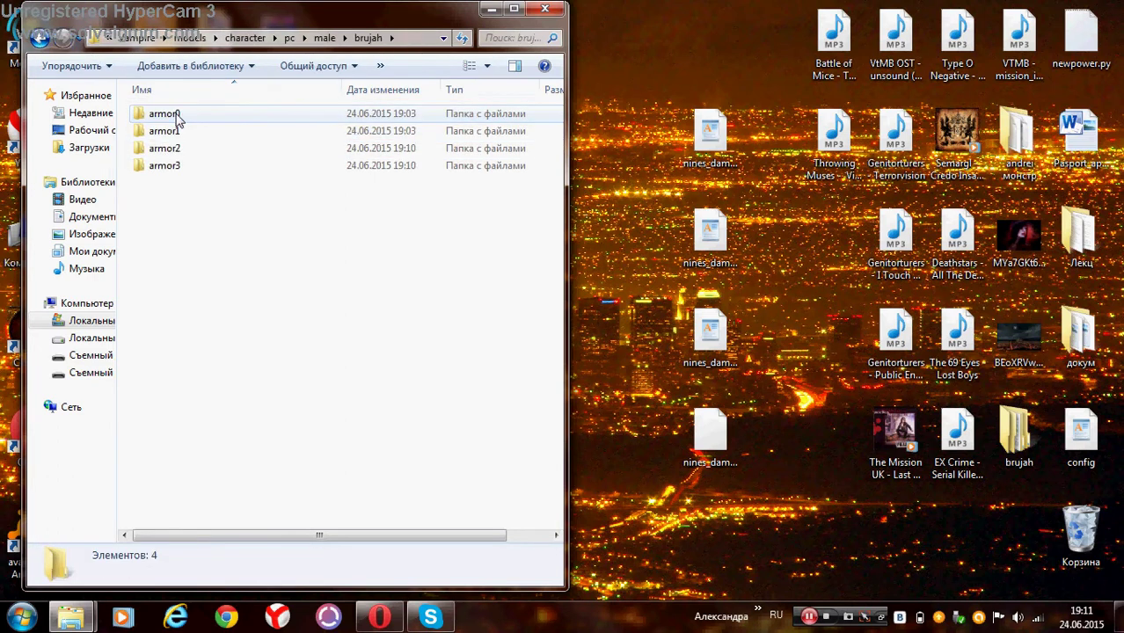
double_click(164, 115)
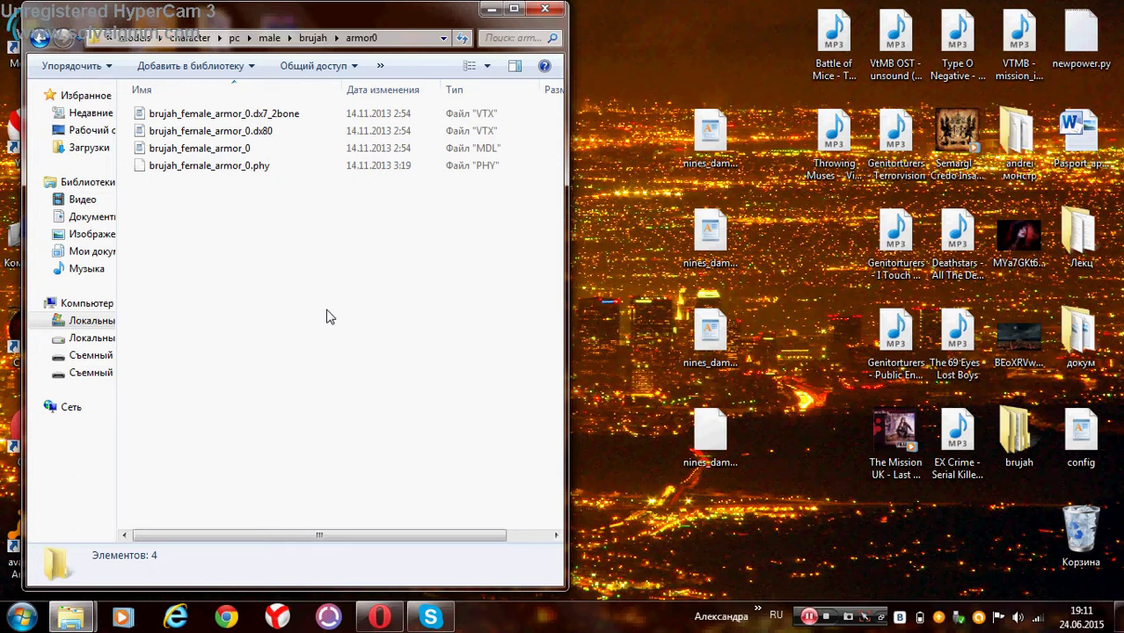
left_click_drag(216, 223, 225, 201)
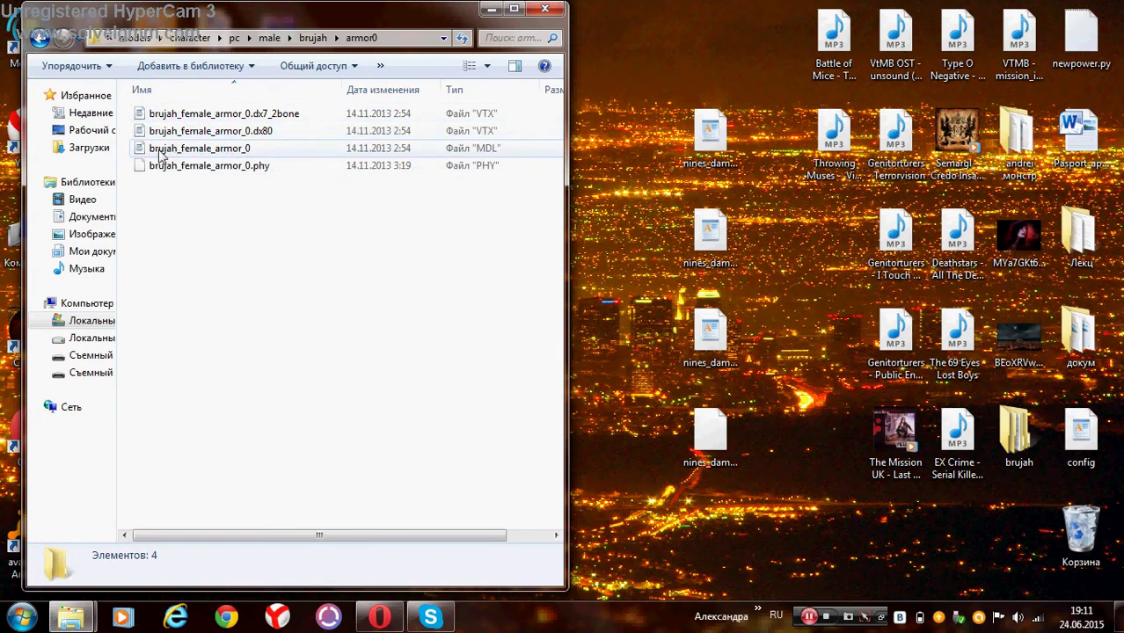
left_click(217, 151)
right_click(218, 150)
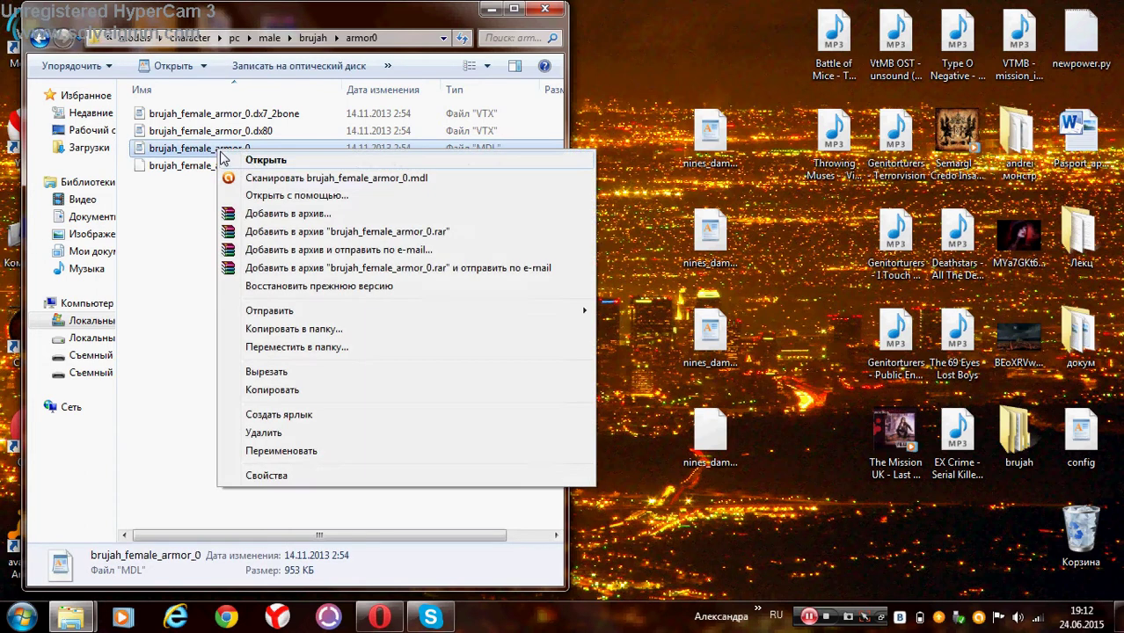
left_click(304, 451)
key("ctrl+c")
right_click(163, 150)
left_click(217, 201)
left_click(254, 295)
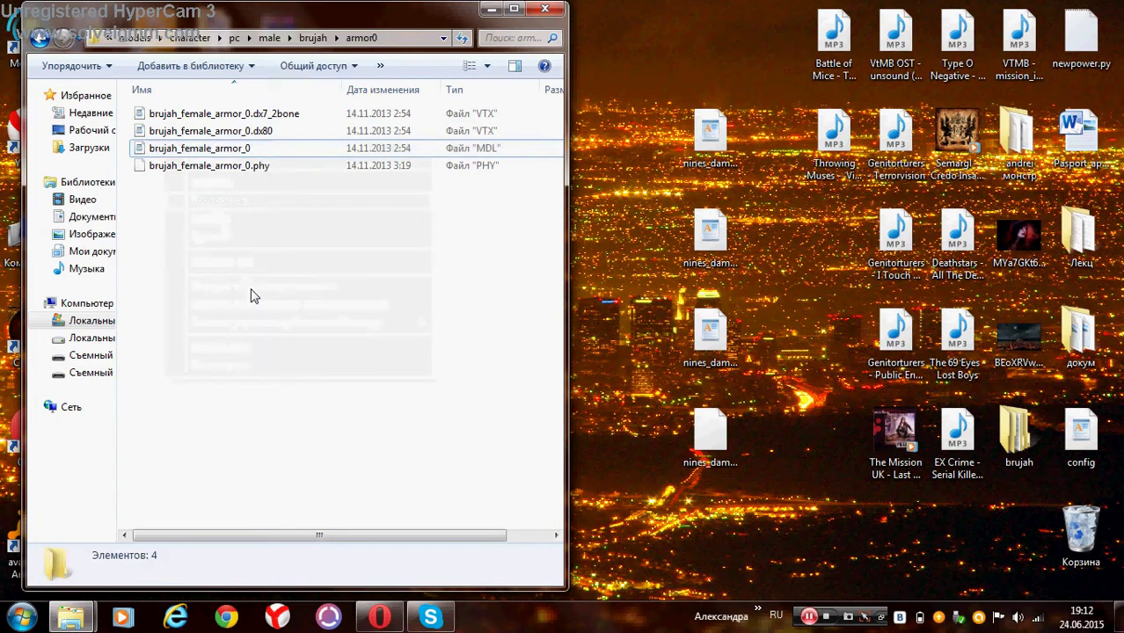
Delete the four brujah_female_armor_0 files from armor0 and move the four nines_damagedw files from the desktop into it.
left_click_drag(234, 271, 1081, 533)
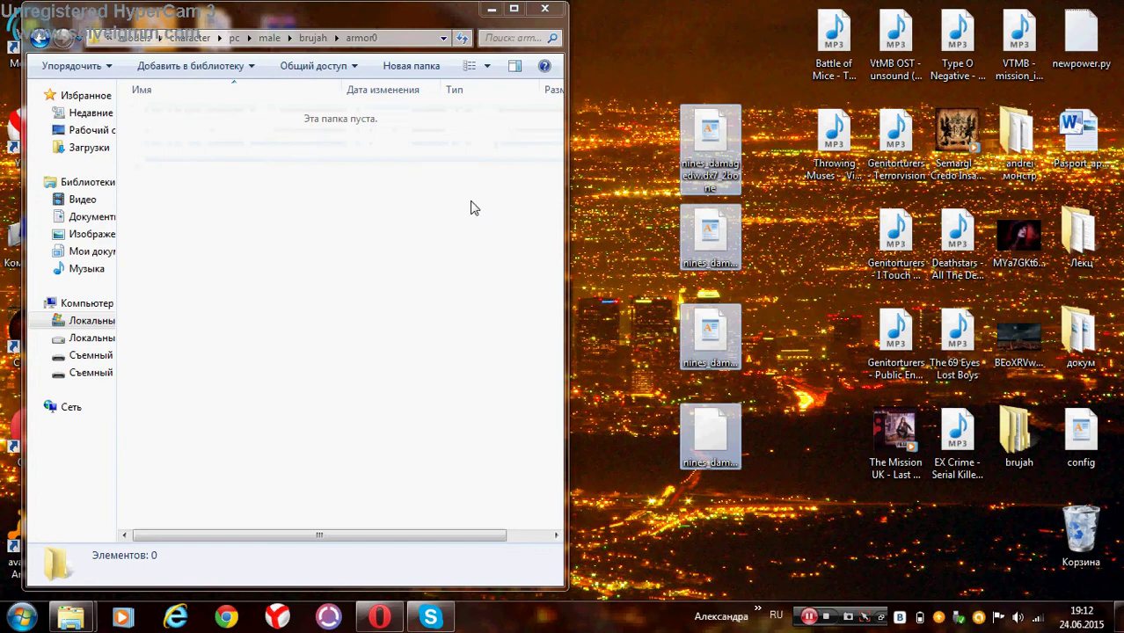
left_click_drag(635, 64, 216, 328)
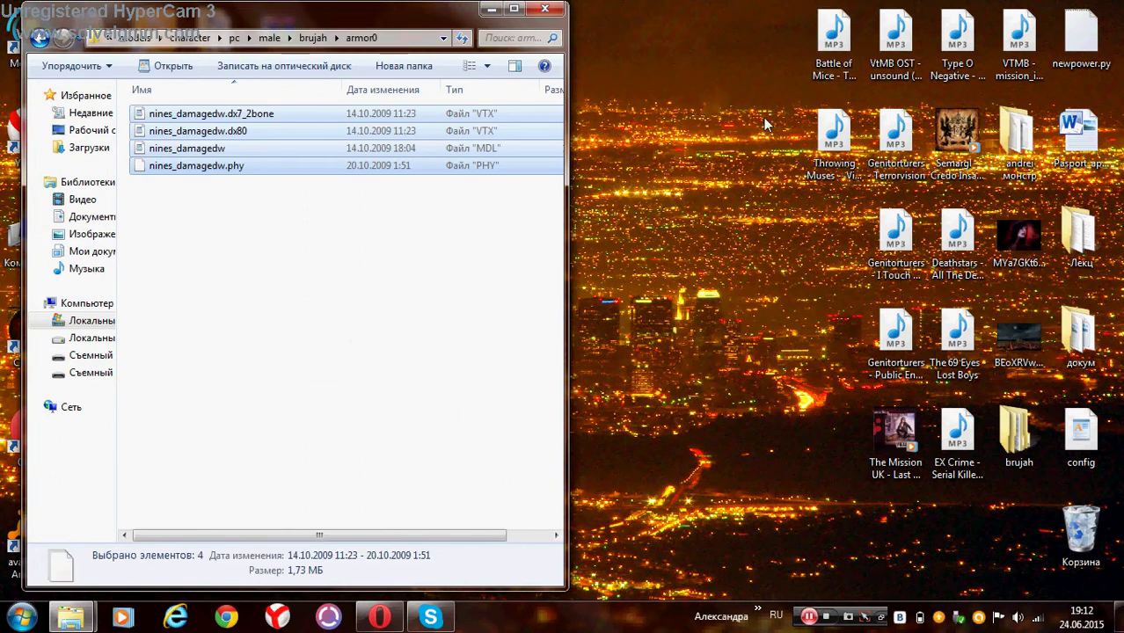
left_click(386, 344)
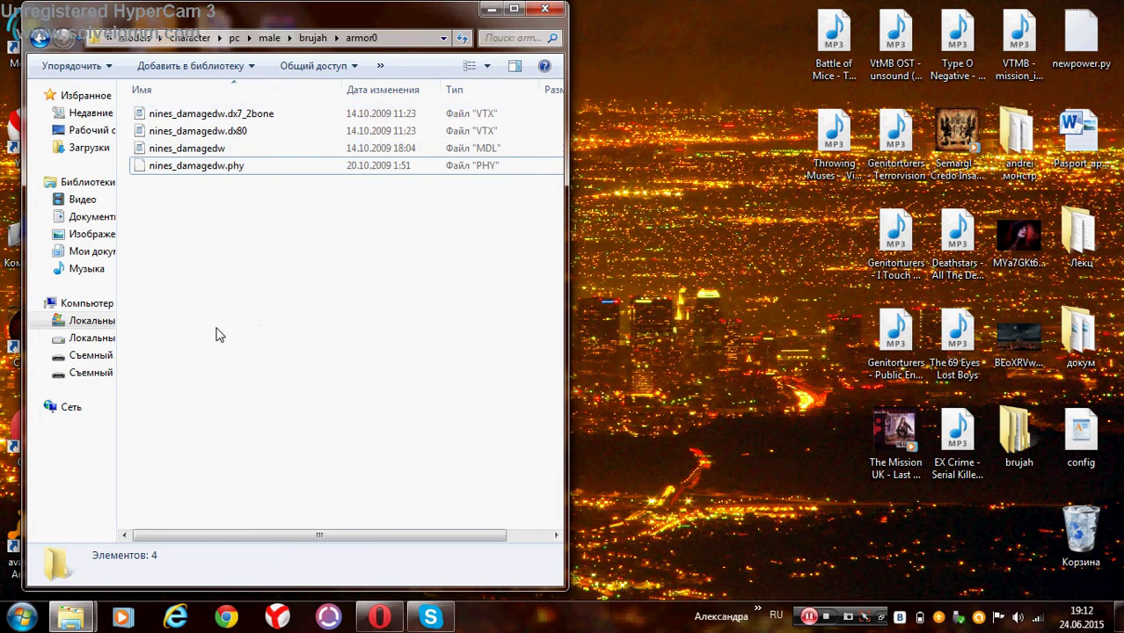
Replace nines_damagedw with the copied brujah_female_armor_0 in the name of the dx7_2bone VTX file.
left_click(197, 114)
right_click(198, 113)
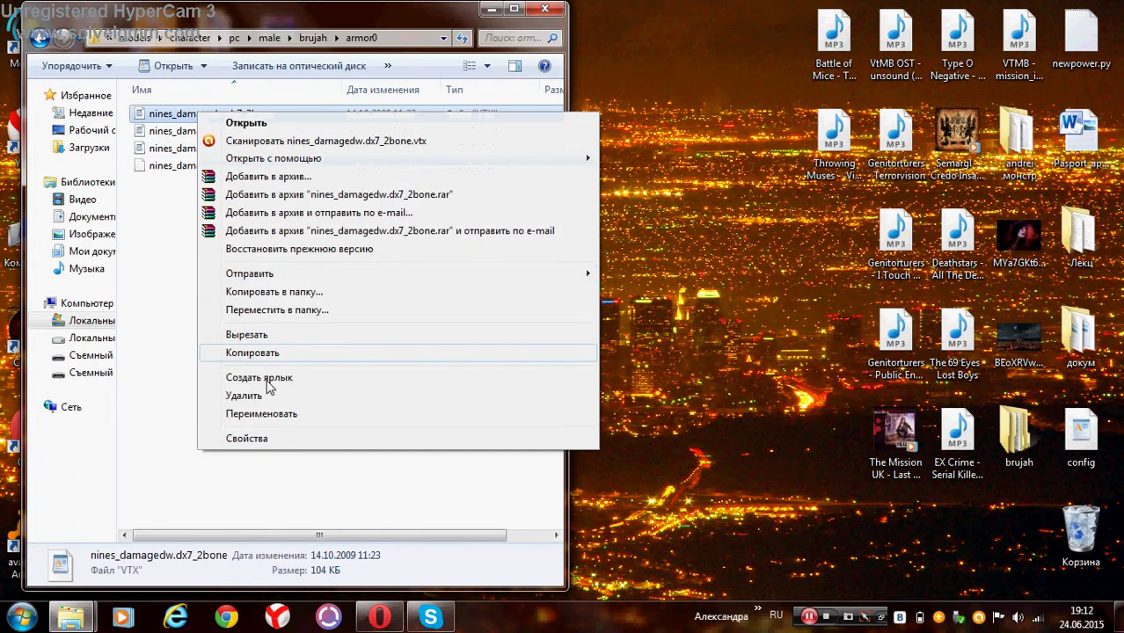
left_click(255, 416)
left_click(224, 114)
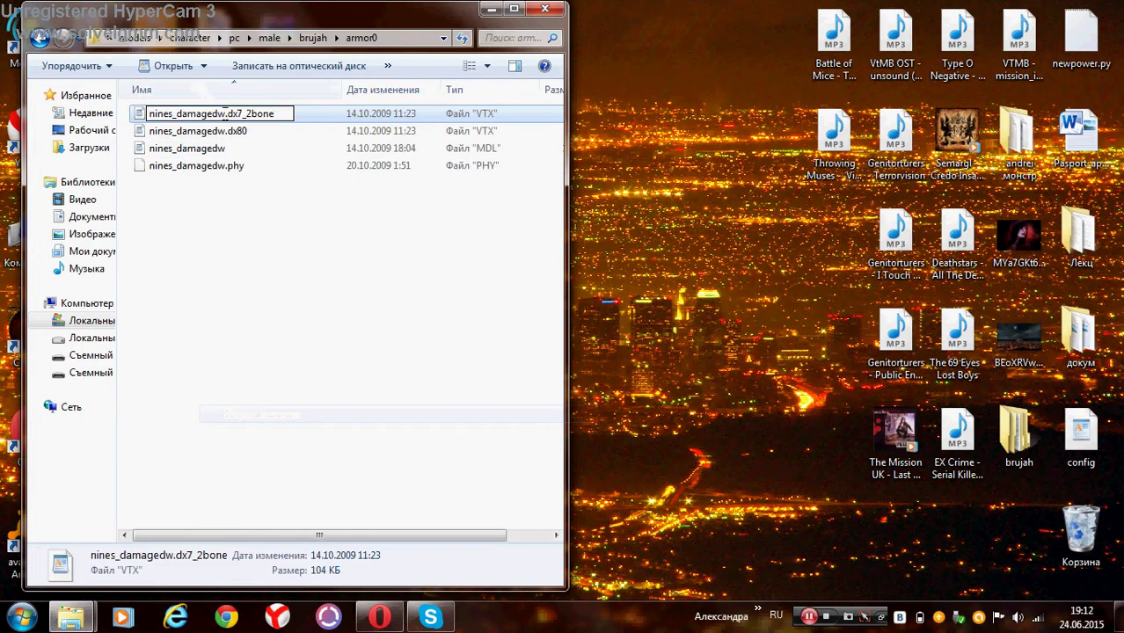
left_click_drag(278, 113, 225, 112)
left_click(229, 114)
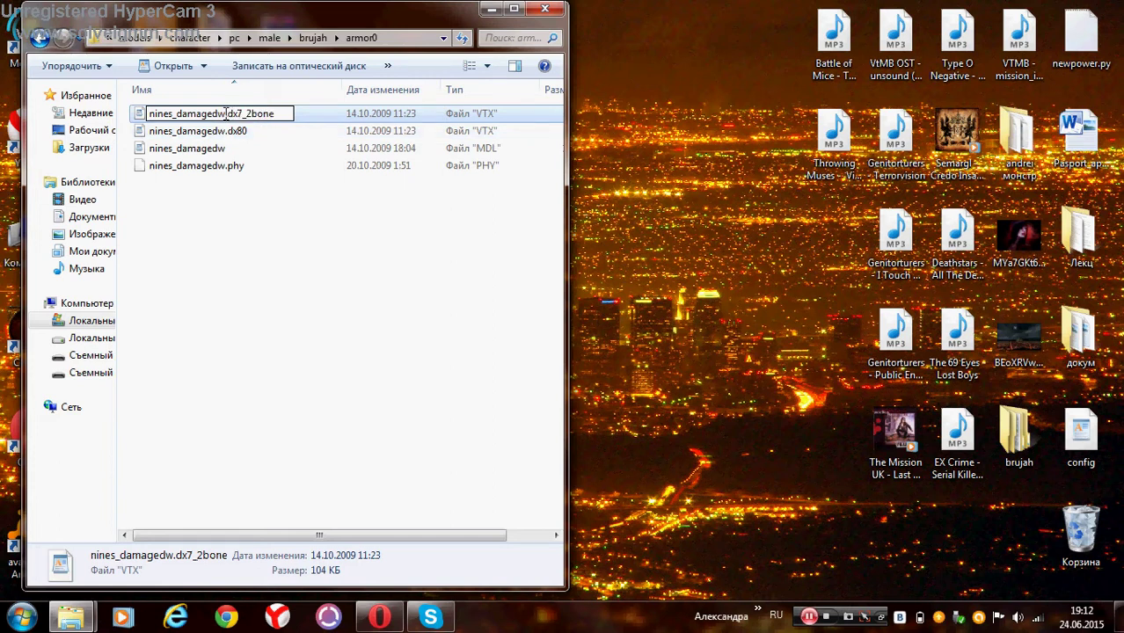
left_click_drag(223, 113, 144, 114)
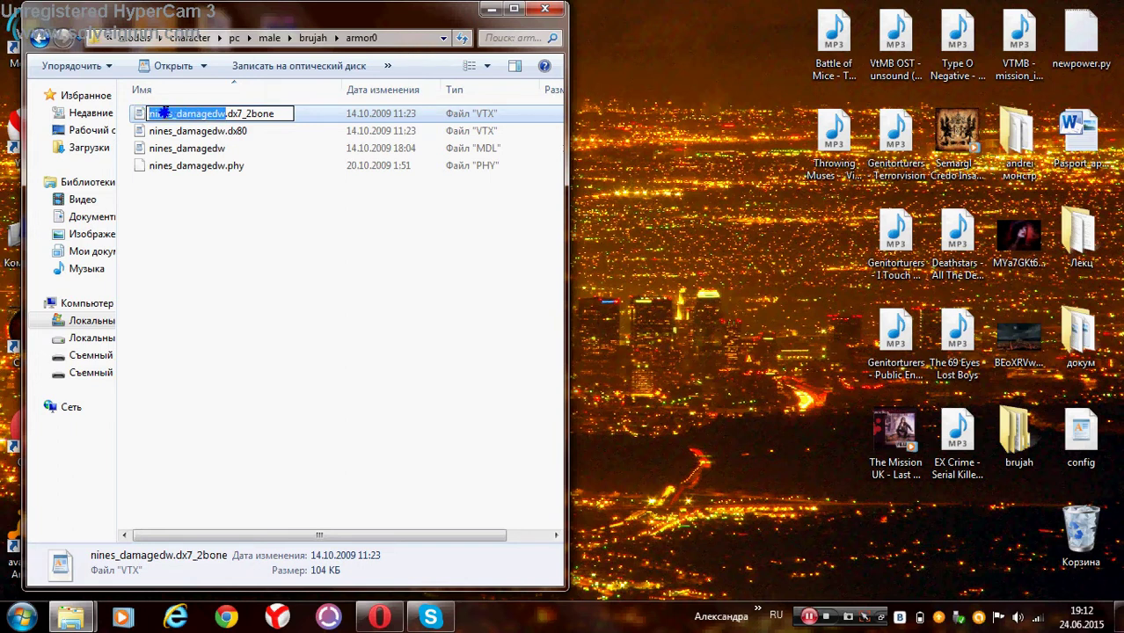
right_click(163, 113)
left_click(211, 184)
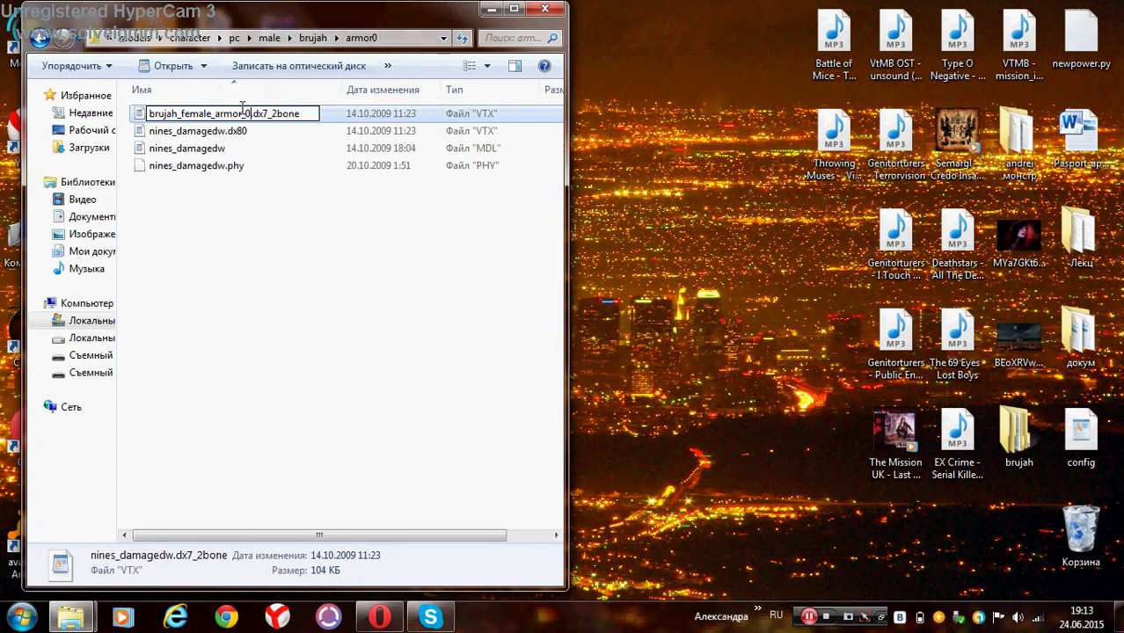
Change female to male in the file name so it reads brujah_male_armor_0.dx7_2bone.
left_click(190, 113)
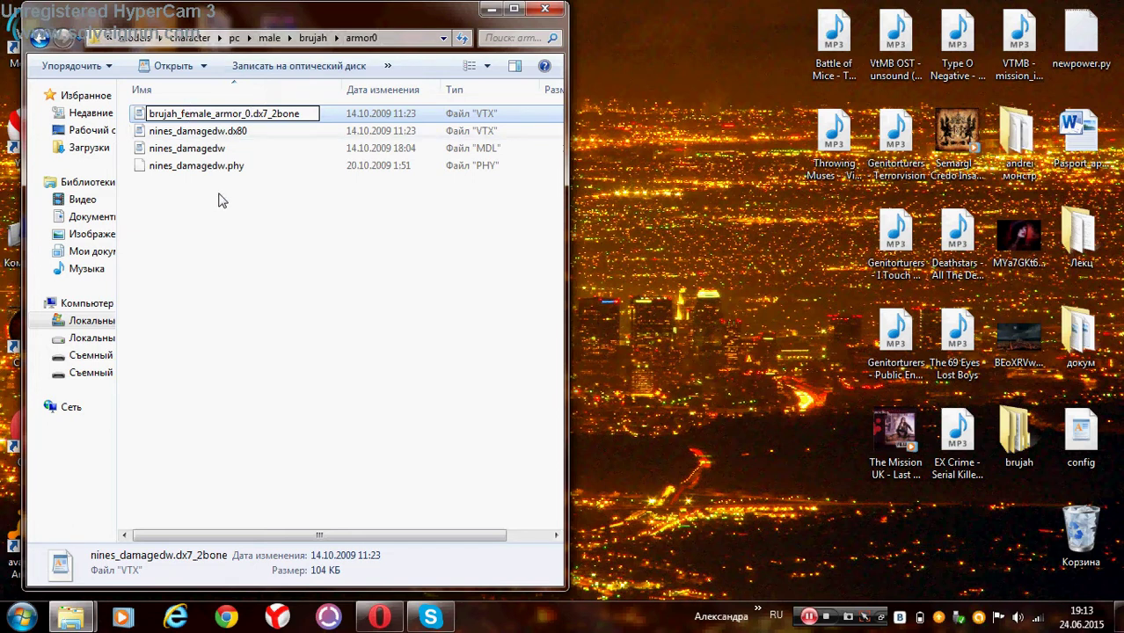
key("BackSpace")
key("BackSpace")
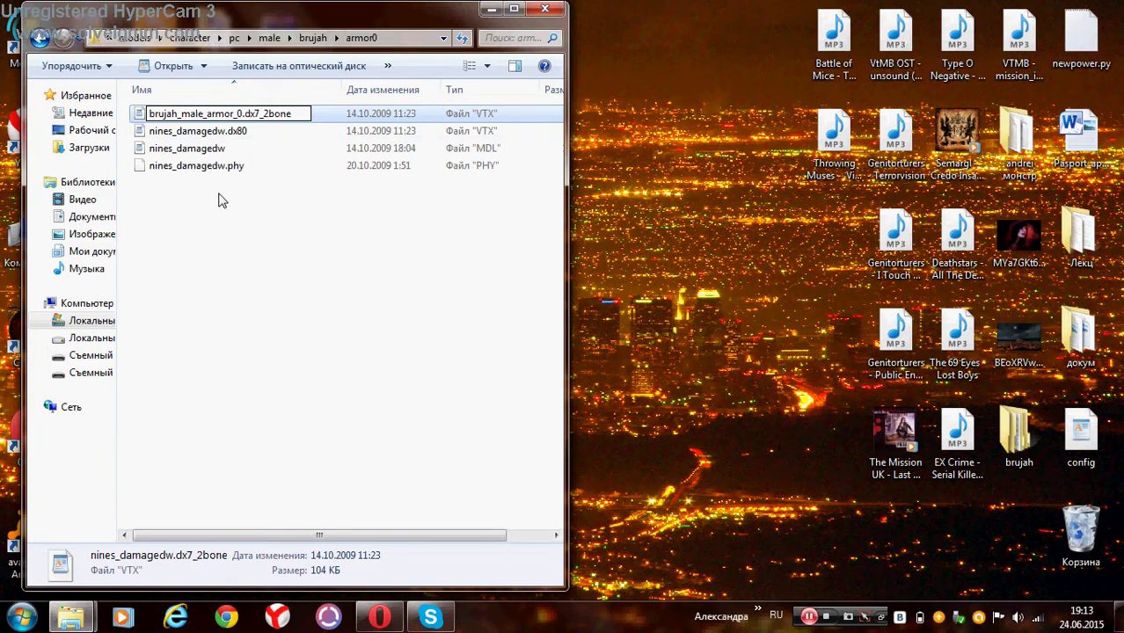
Copy the base name brujah_male_armor_0 from the renamed dx7_2bone VTX file and finish its renaming.
left_click_drag(244, 112, 146, 100)
key("ctrl+c")
right_click(161, 106)
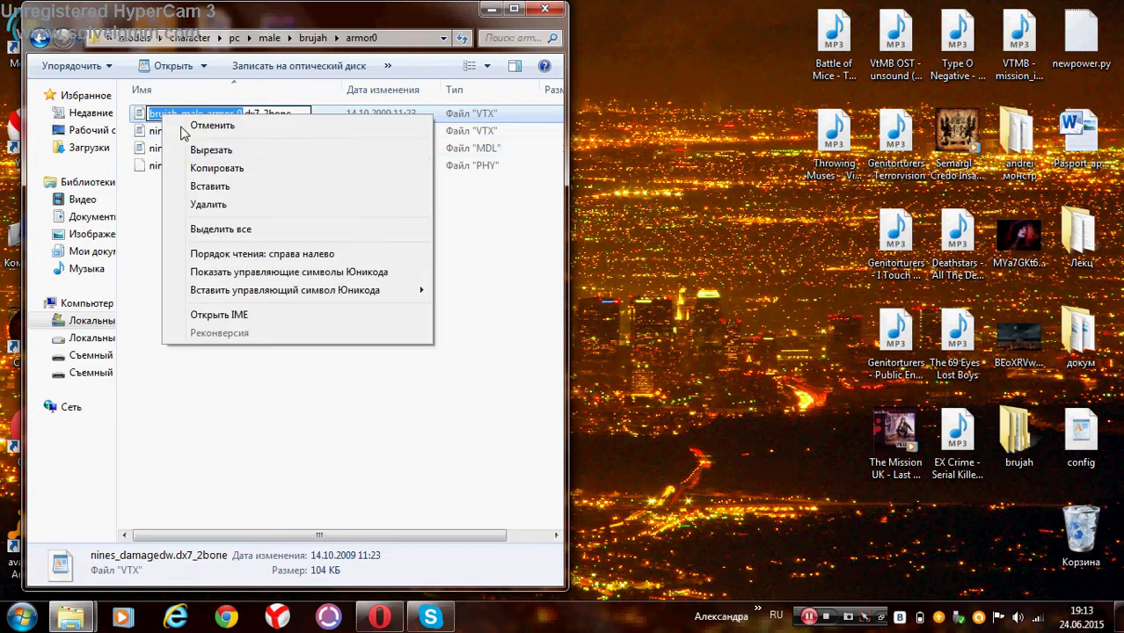
left_click(221, 169)
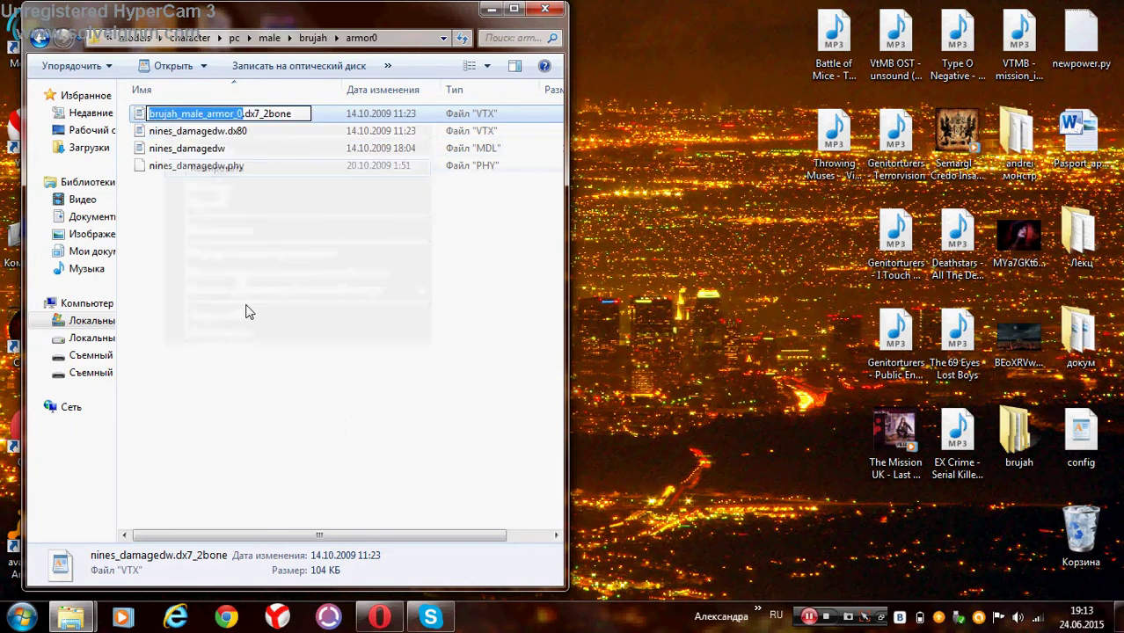
left_click(261, 361)
Replace nines_damagedw with the copied name so the dx80 VTX file reads brujah_male_armor_0.dx80.
right_click(195, 139)
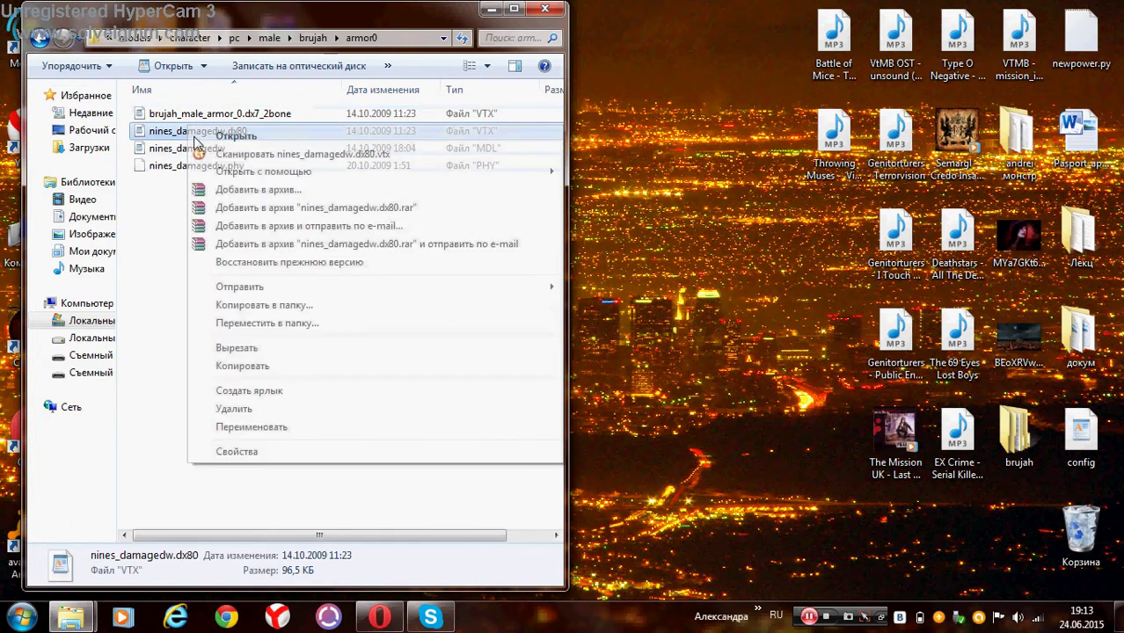
left_click(245, 426)
left_click(223, 130)
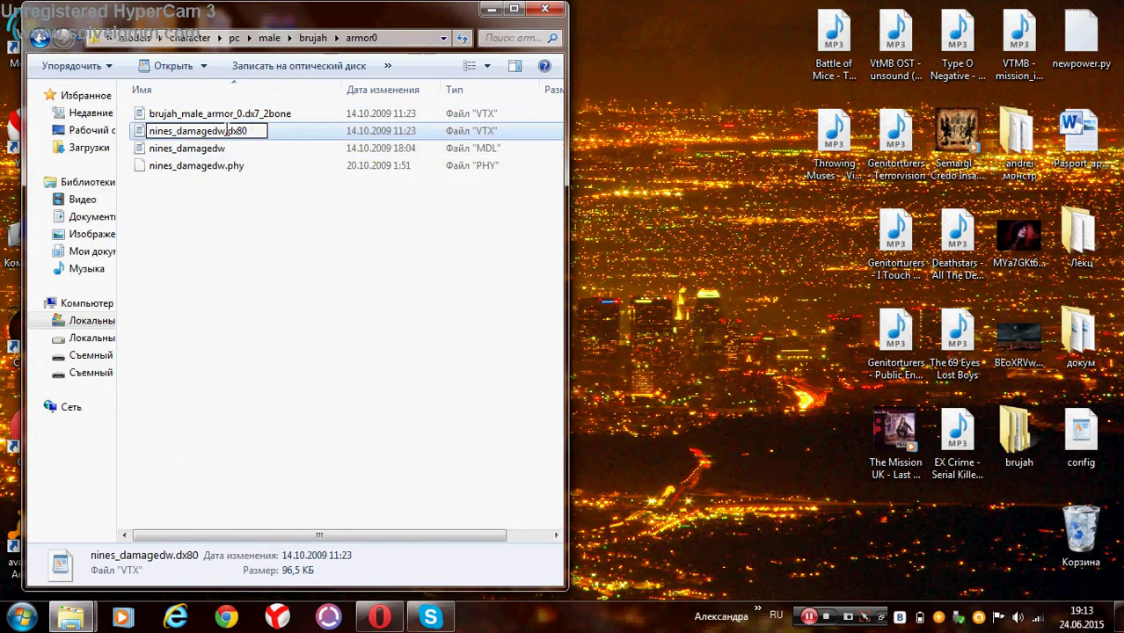
left_click_drag(217, 128, 142, 121)
right_click(161, 134)
left_click(211, 204)
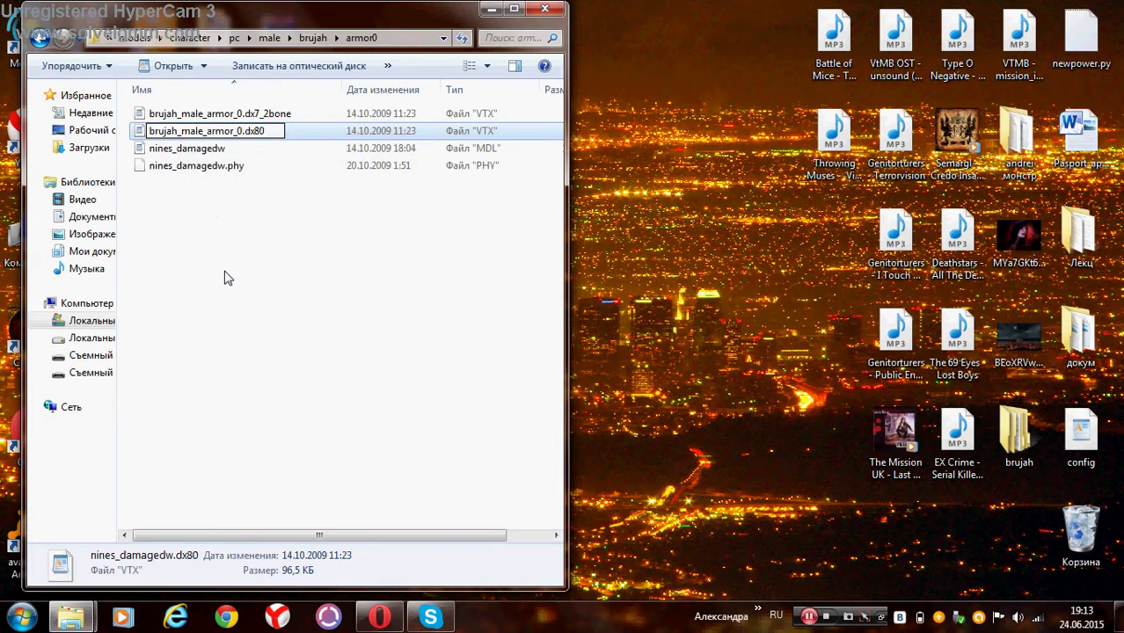
left_click(224, 278)
Rename the nines_damagedw MDL file as brujah_male_armor_0.
right_click(167, 149)
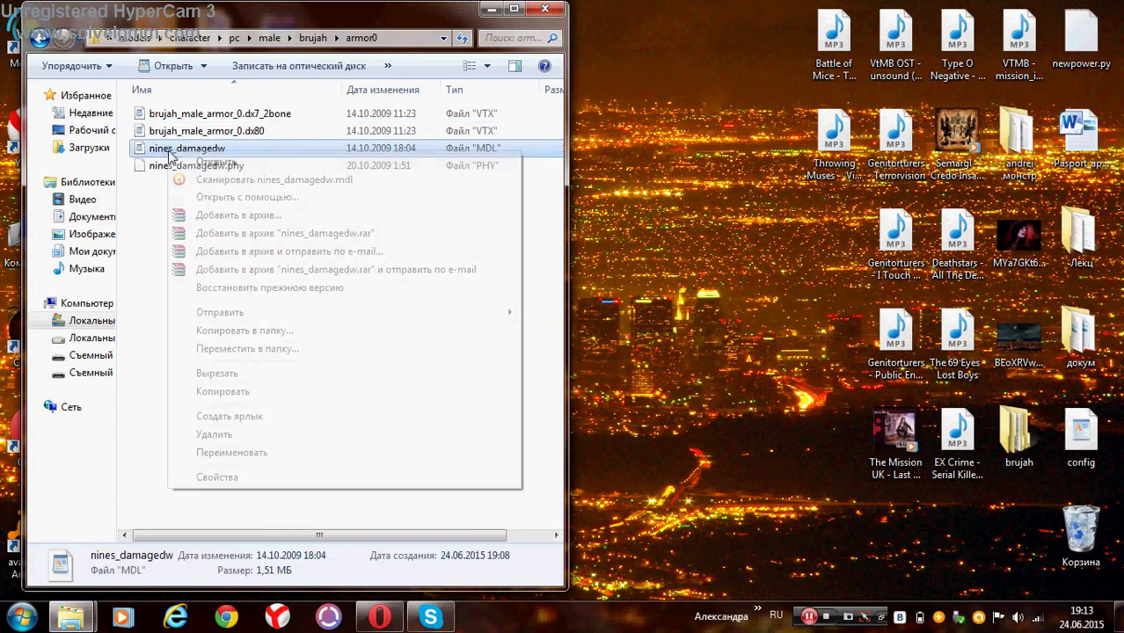
left_click(235, 452)
right_click(234, 151)
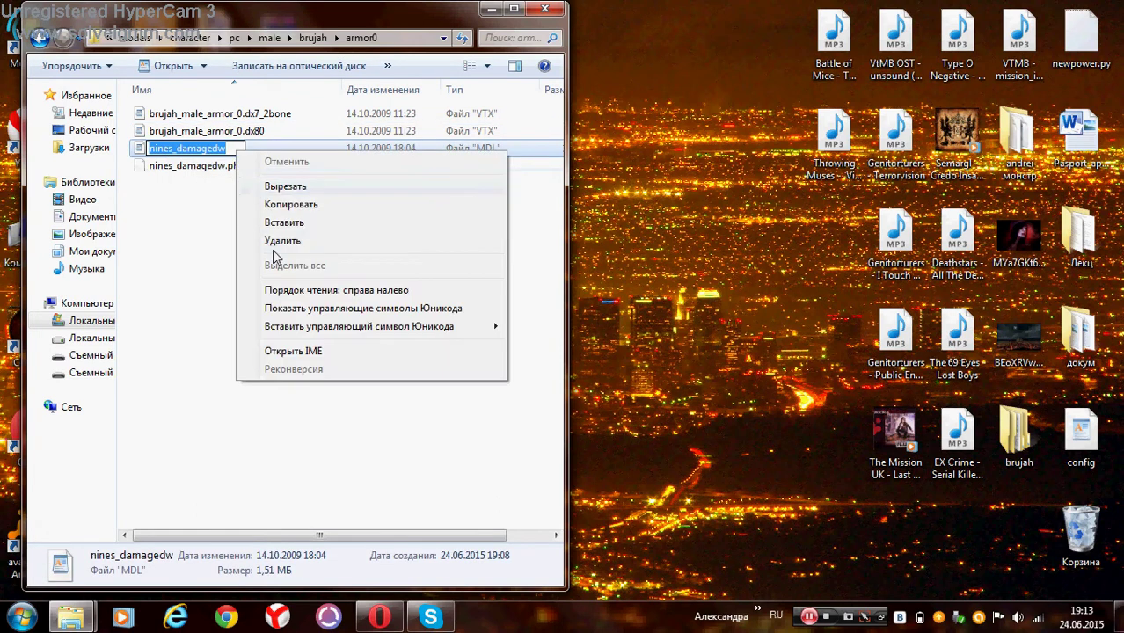
left_click(271, 222)
left_click(203, 357)
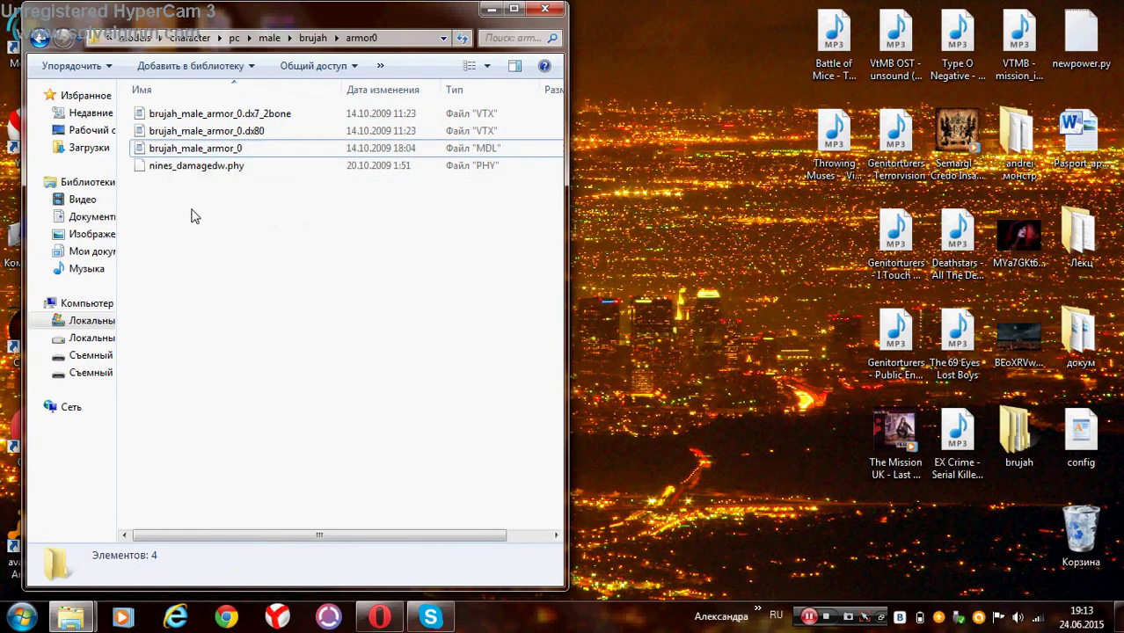
Rename nines_damagedw.phy as brujah_male_armor_0.phy, keeping the .phy ending.
right_click(185, 169)
left_click(271, 446)
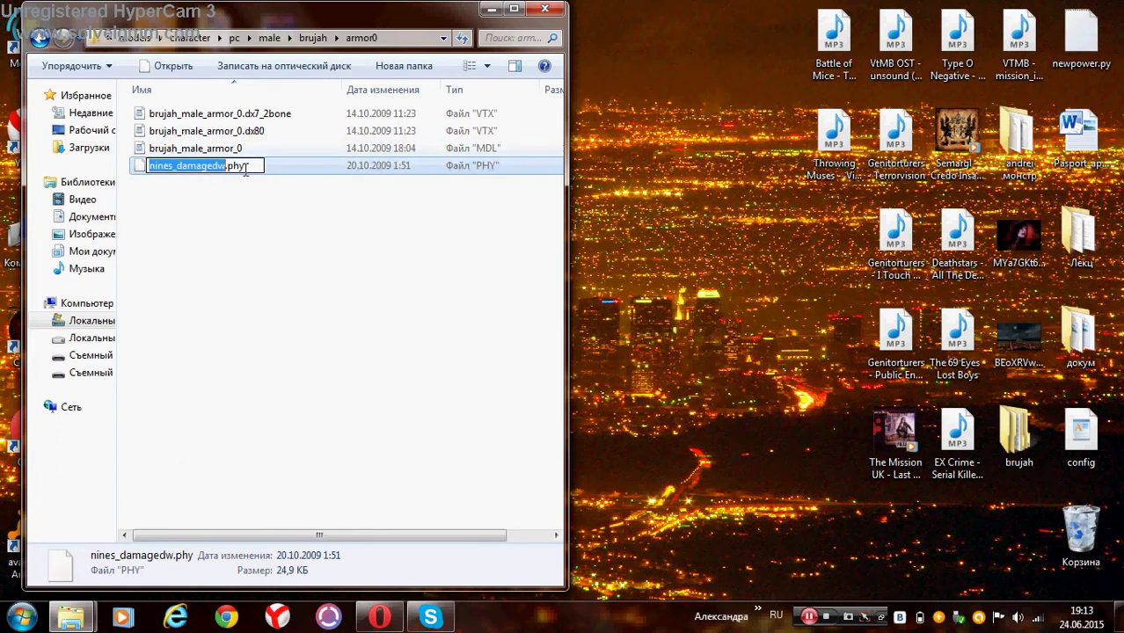
right_click(201, 166)
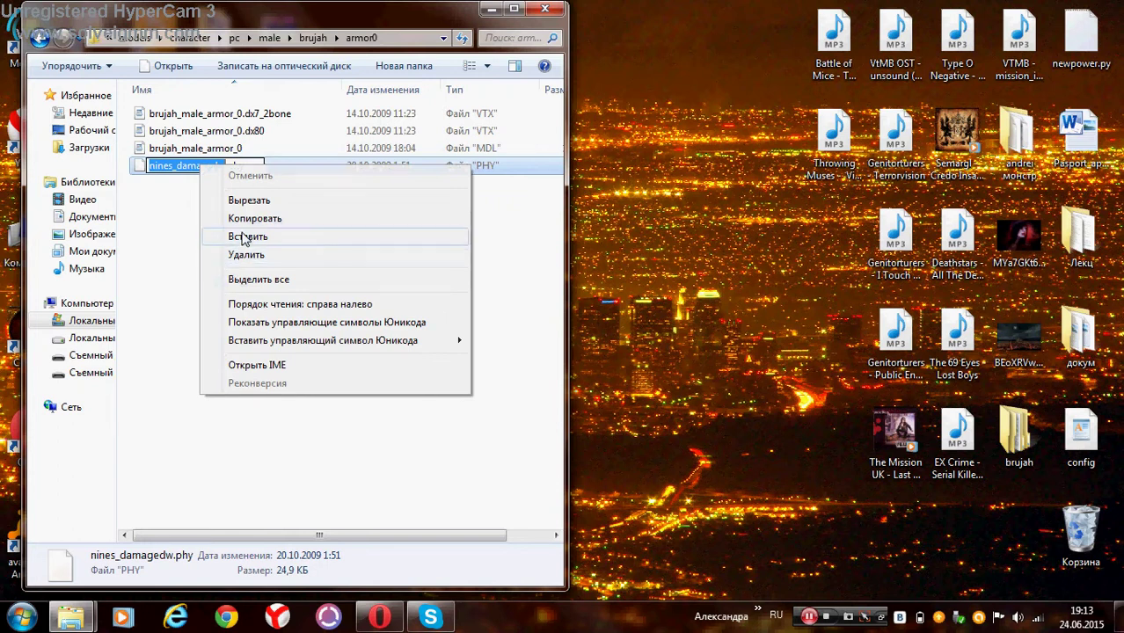
left_click(249, 238)
left_click(261, 322)
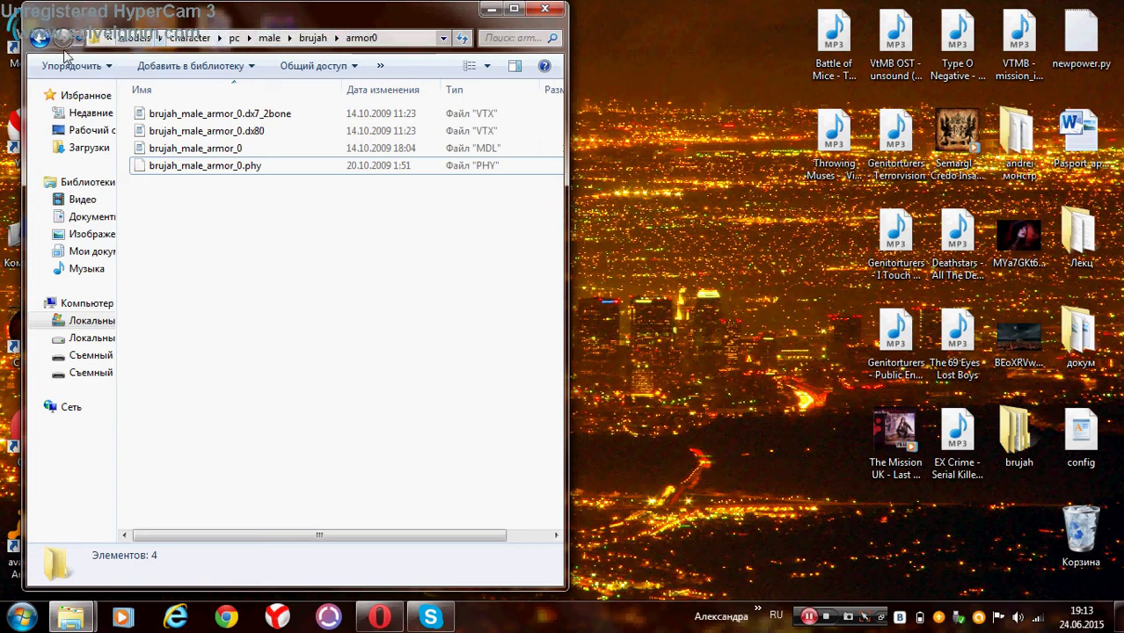
Compare the file names in the male brujah armor1 folder with those in armor0.
left_click(38, 37)
left_click(242, 262)
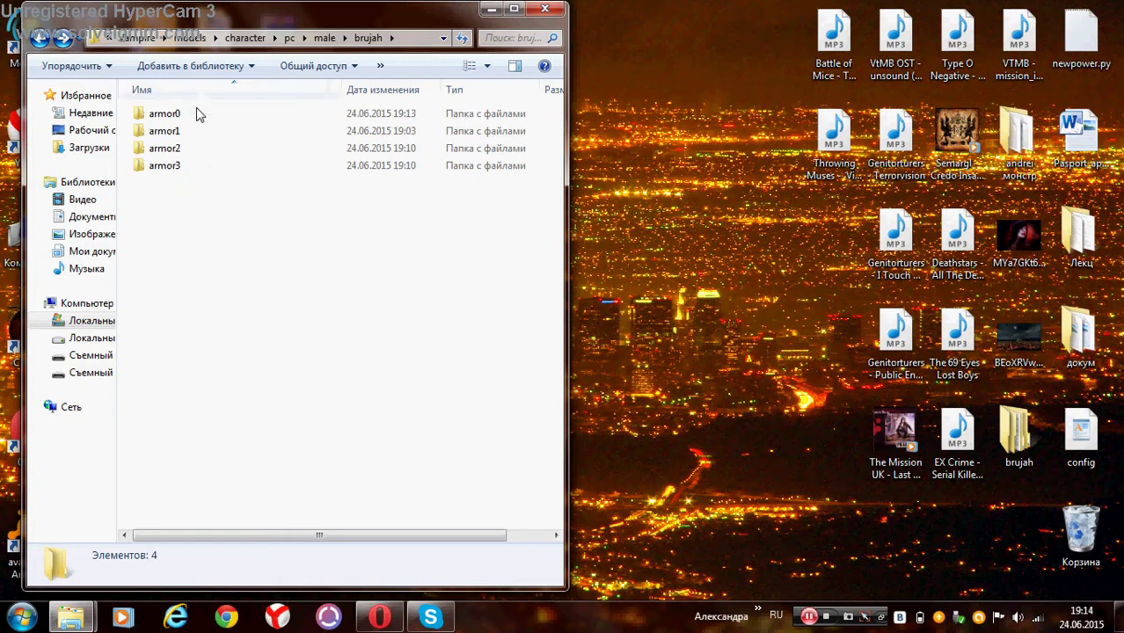
double_click(175, 132)
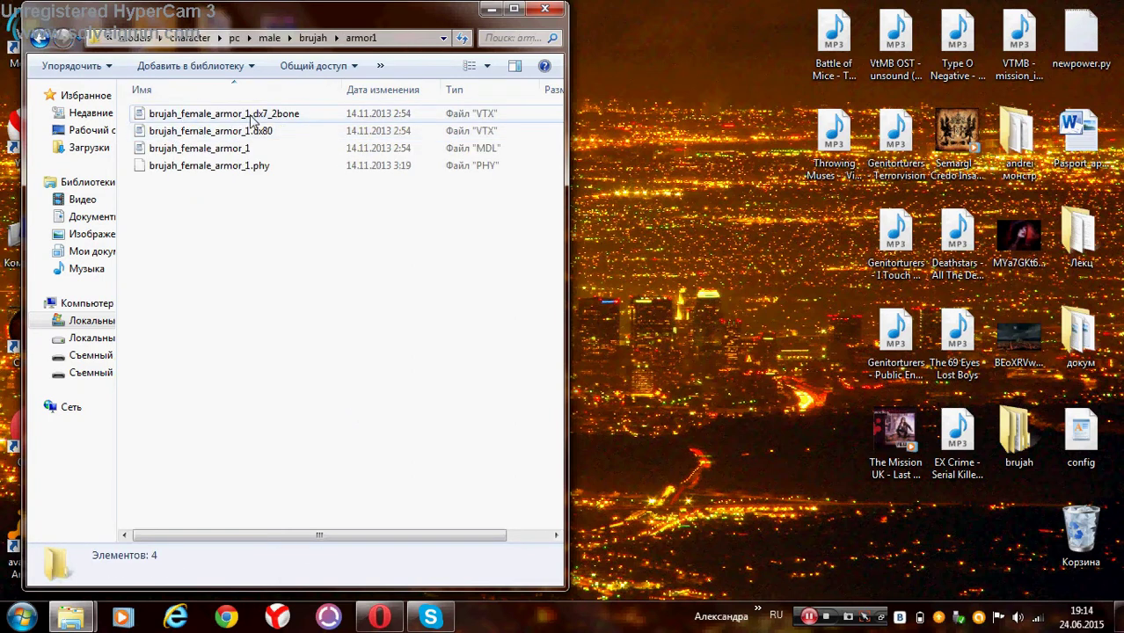
left_click(39, 38)
left_click(172, 113)
double_click(171, 114)
left_click(40, 37)
double_click(167, 131)
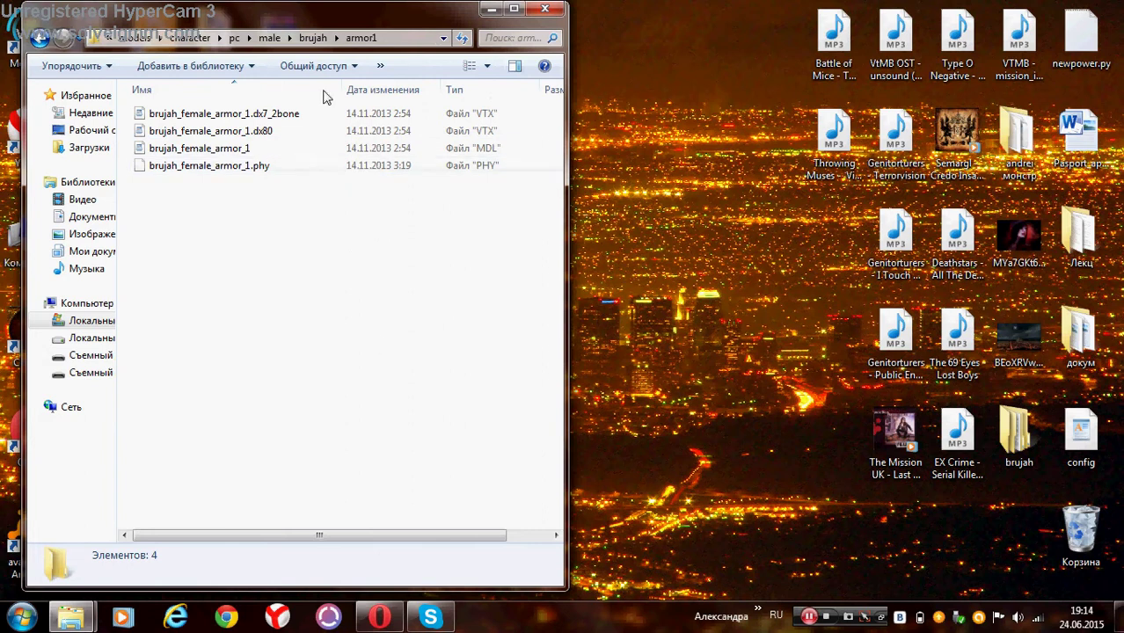
Go back up from armor1 to the main Vampire folder and look through its contents.
left_click(39, 38)
left_click(39, 38)
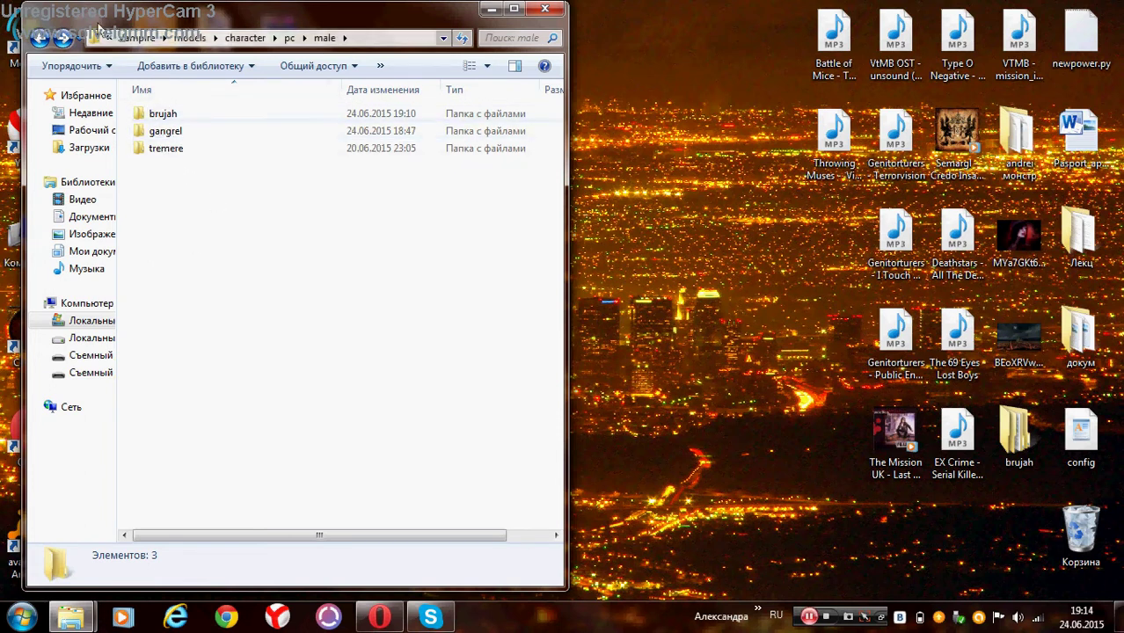
left_click(41, 39)
left_click(40, 39)
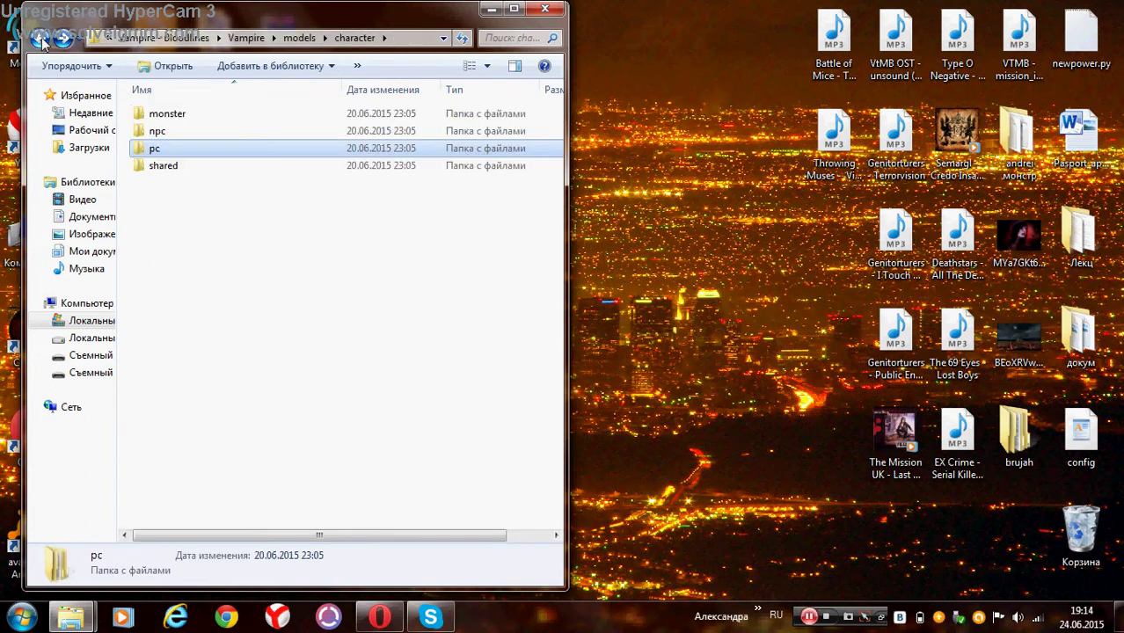
left_click(41, 39)
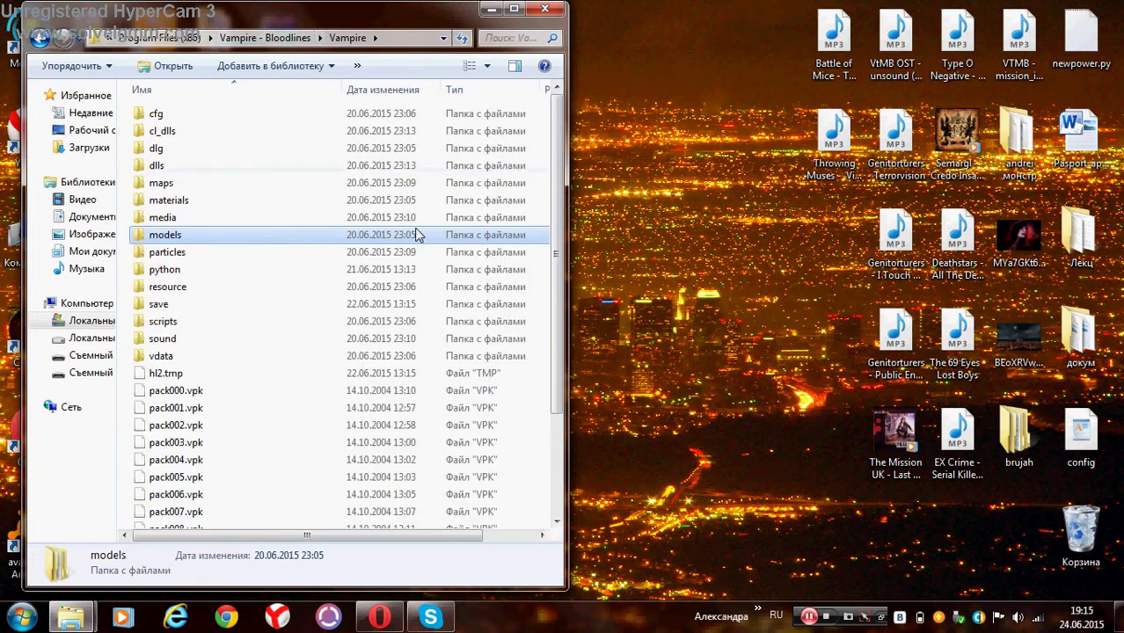
scroll(422, 236, "down", 3)
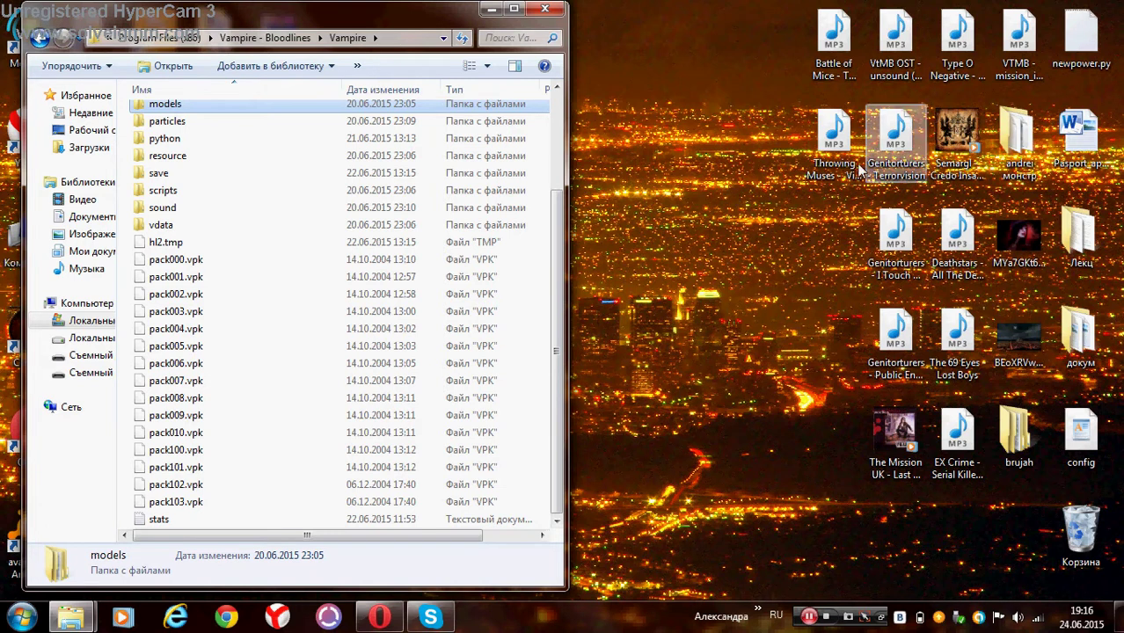
Open the downtown folder under models, character, npc, unique to view its character model folders.
double_click(165, 104)
double_click(194, 117)
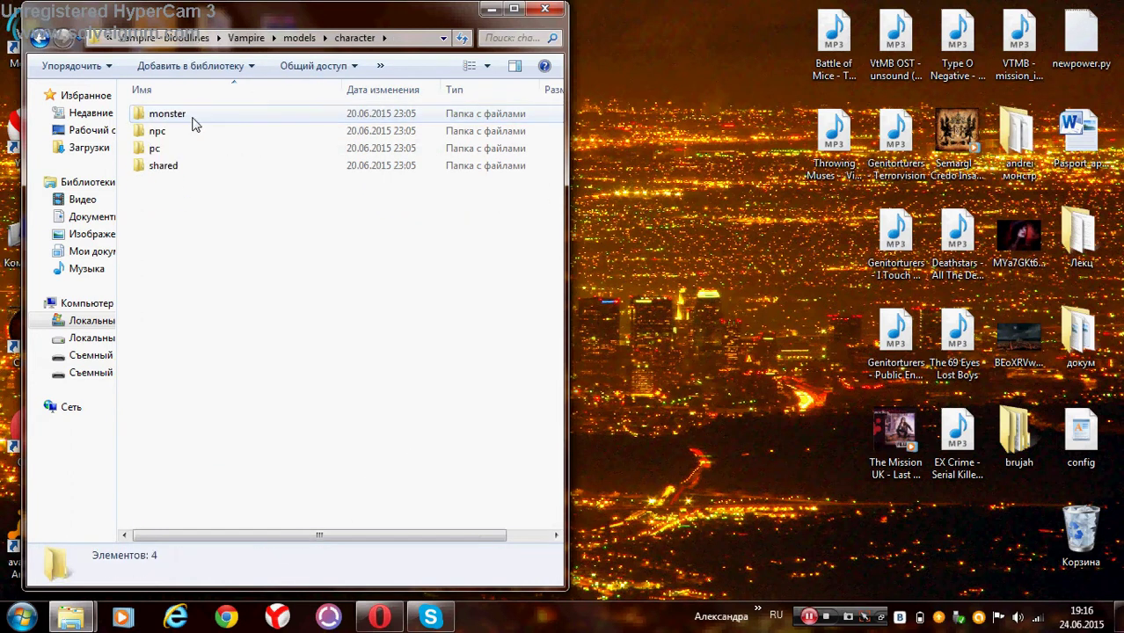
double_click(165, 132)
double_click(166, 132)
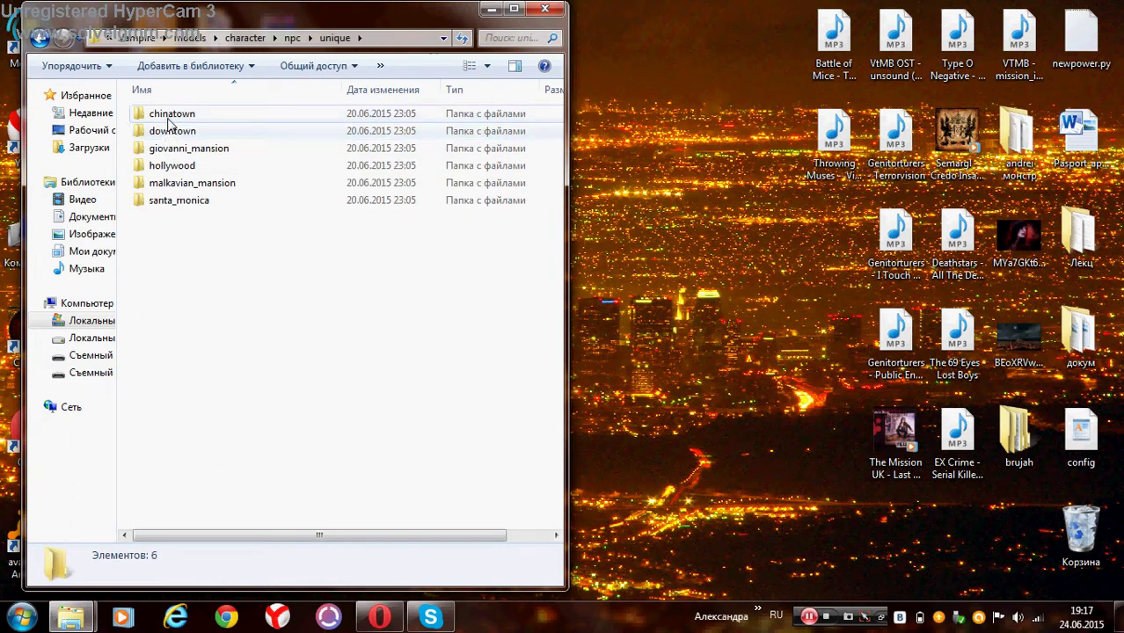
double_click(167, 132)
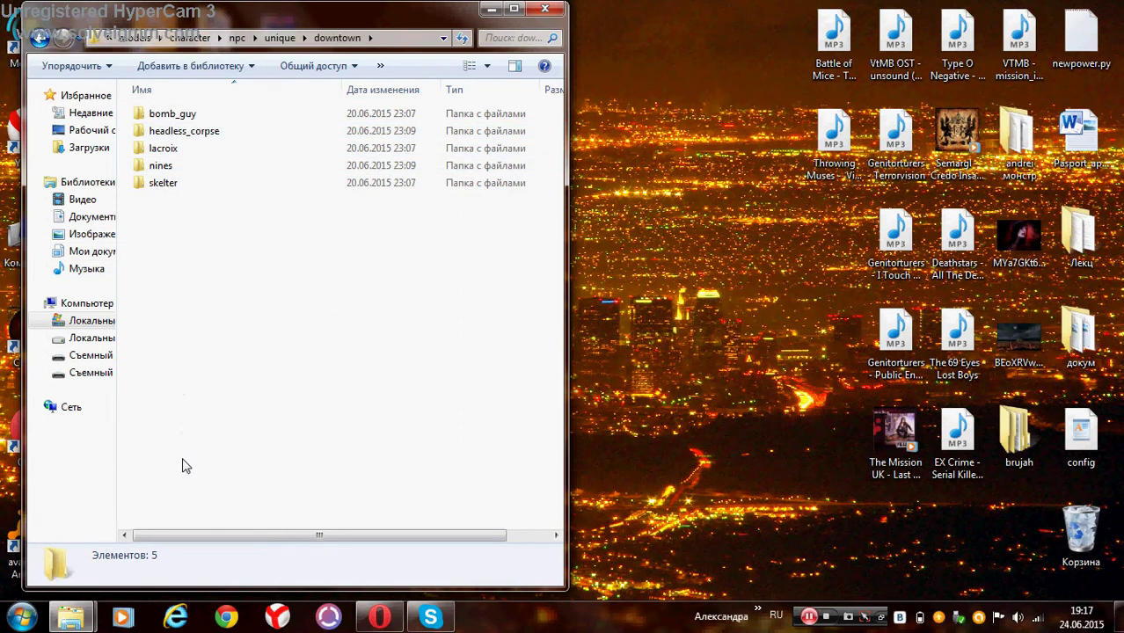
Examine the model files inside damsel.zip from the vtmb folder, and close the archive and that folder.
mouse_move(70, 617)
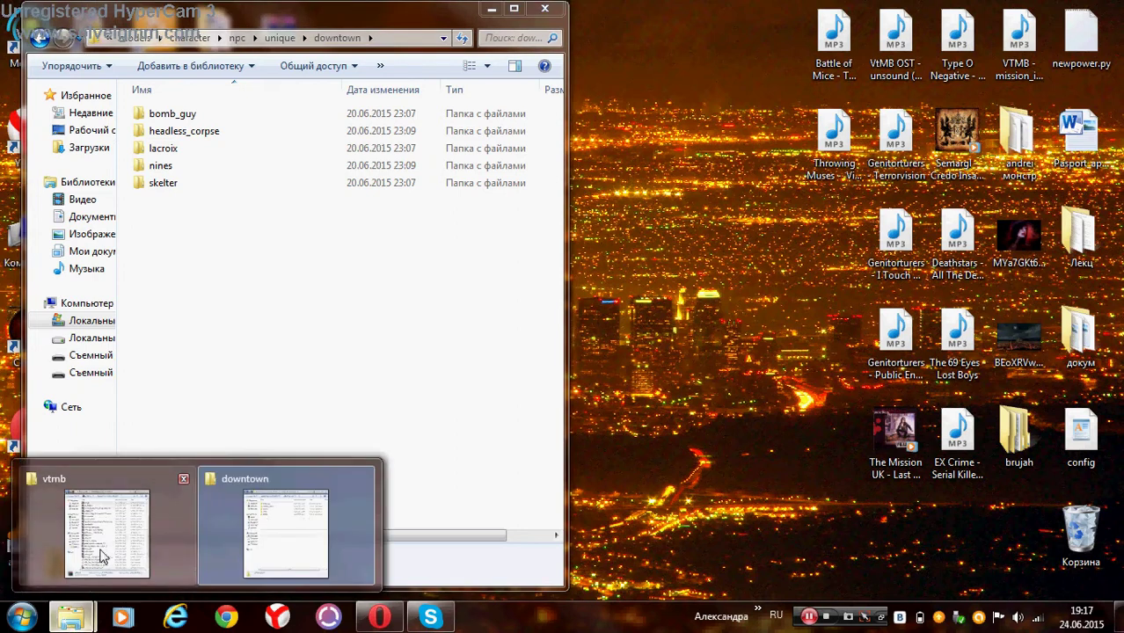
left_click(132, 532)
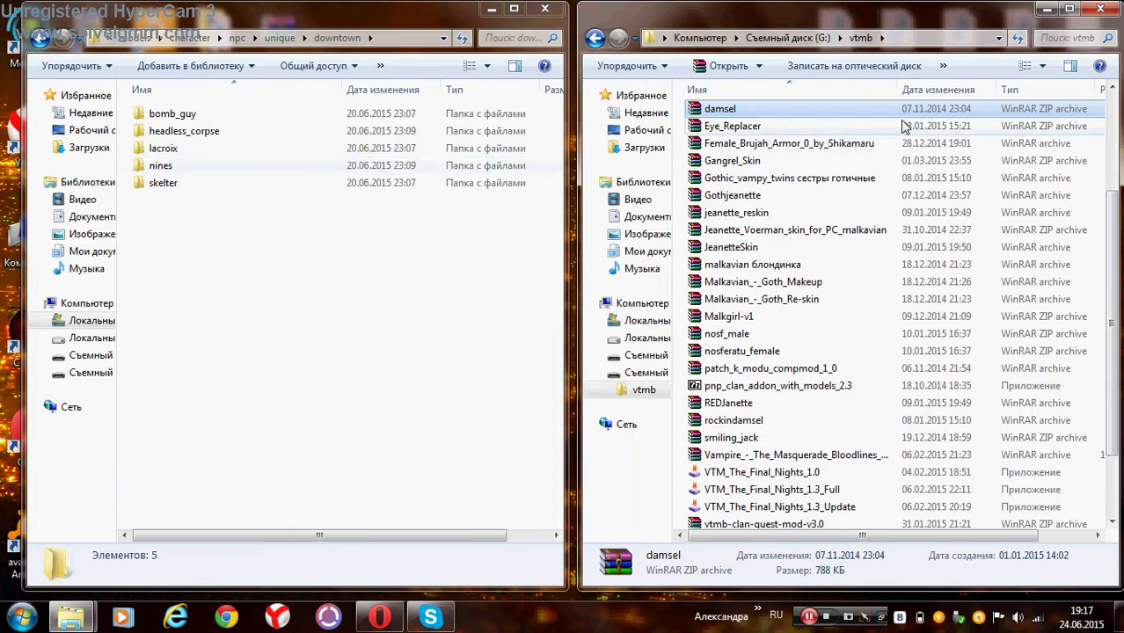
double_click(737, 109)
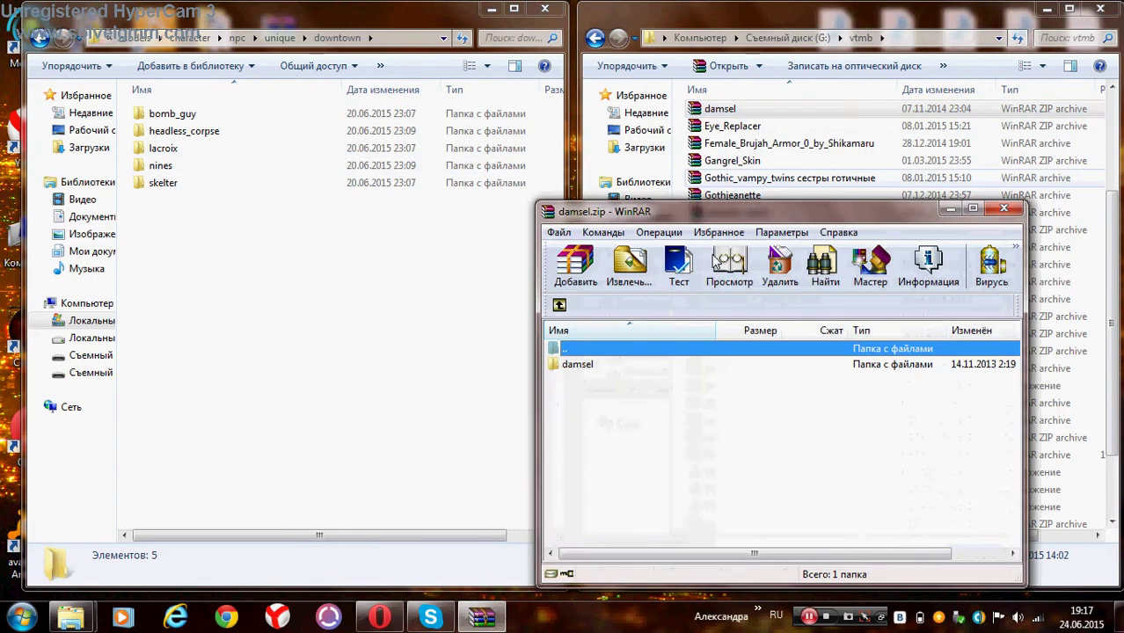
double_click(576, 366)
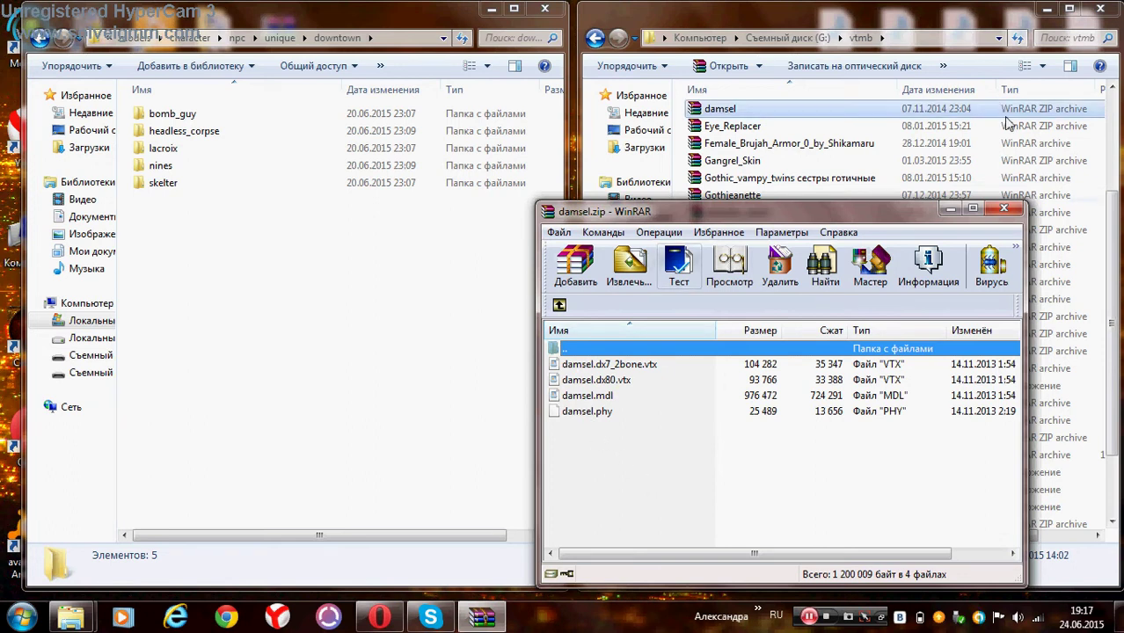
left_click(1003, 209)
left_click(1100, 8)
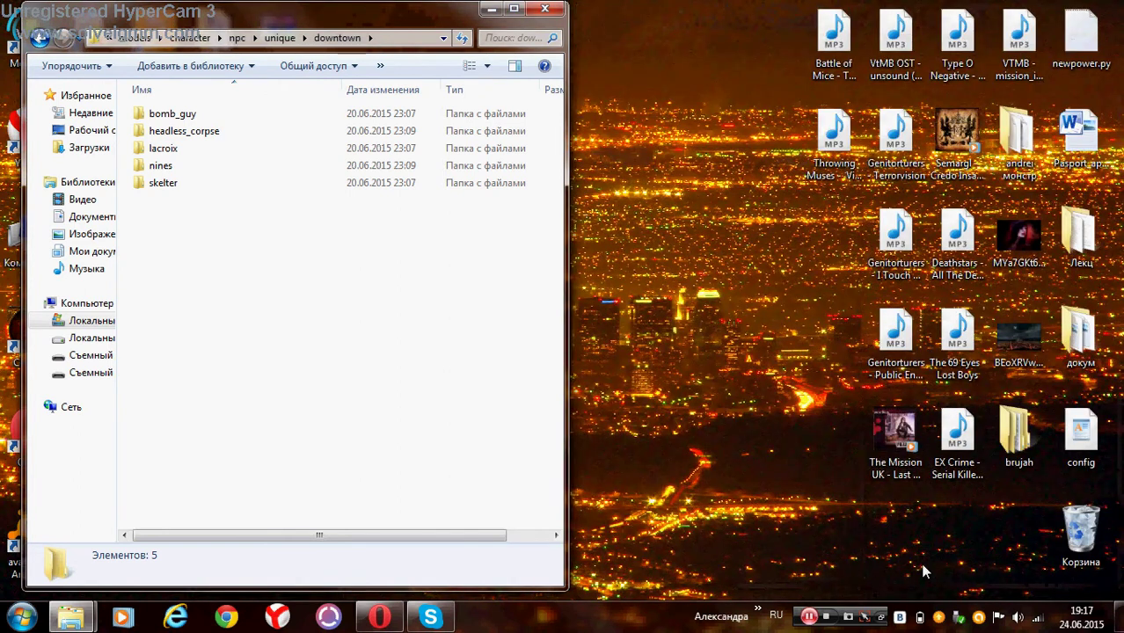
Check the files in armor0 of the desktop's brujah folder, close it and return to the unique folder.
double_click(1009, 436)
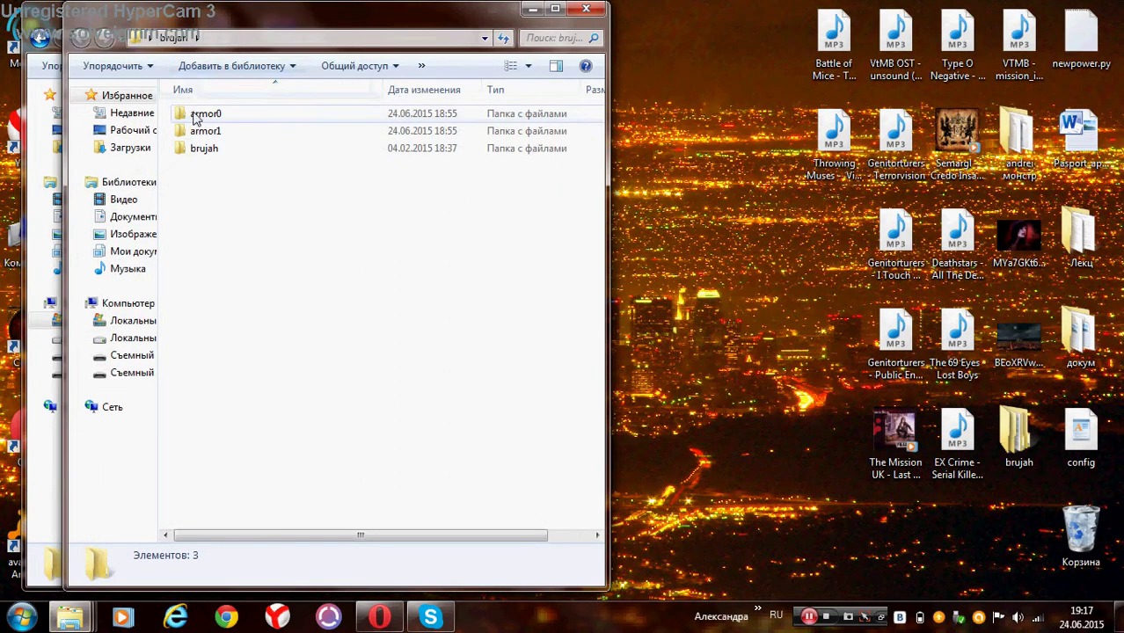
double_click(220, 120)
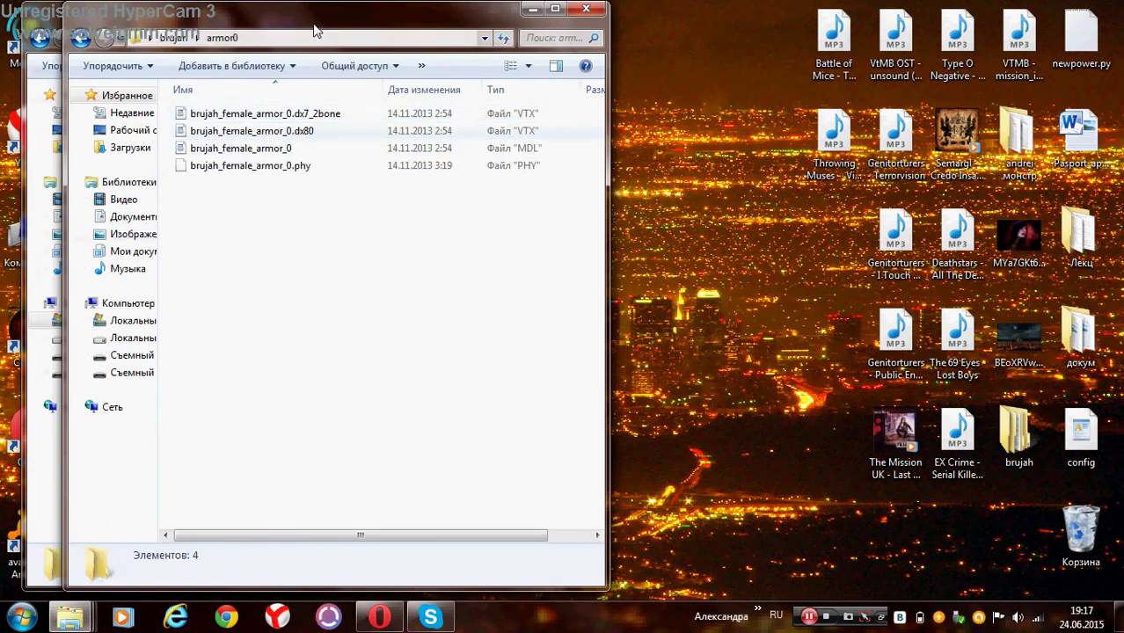
left_click(607, 9)
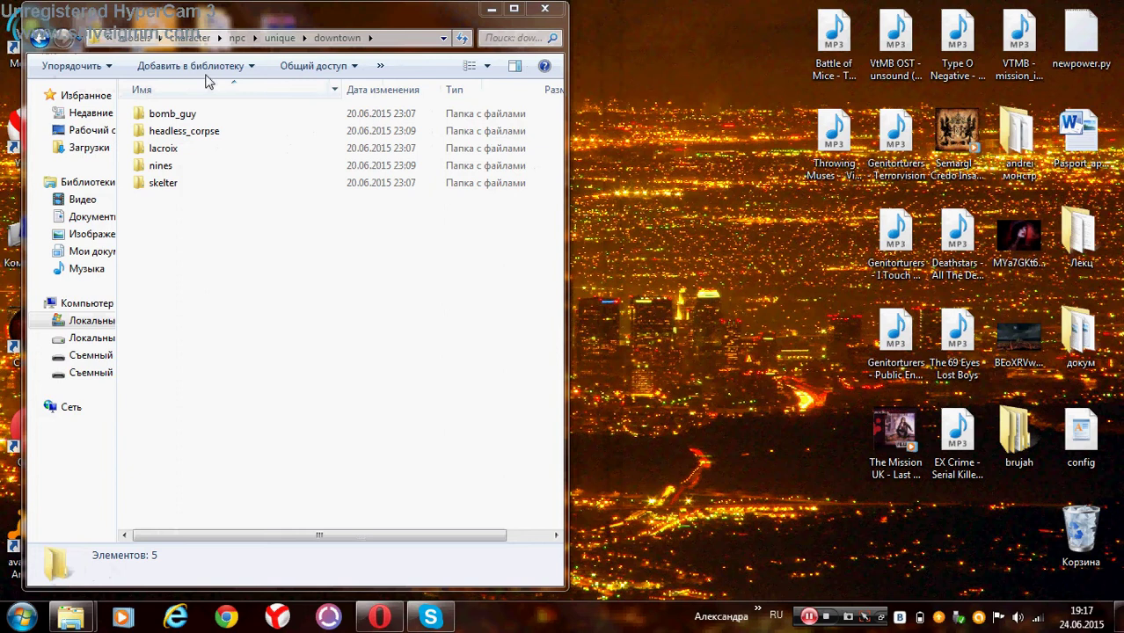
left_click(40, 40)
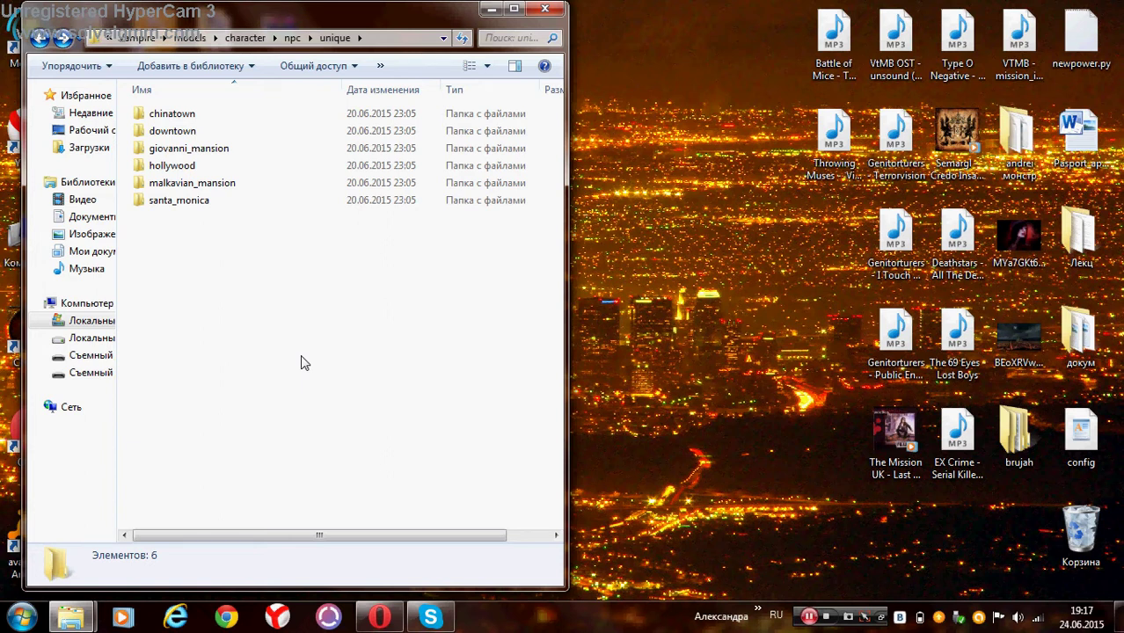
Minimize the folder window, show the computer's restart option without choosing it, and restore the unique folder window.
left_click(491, 9)
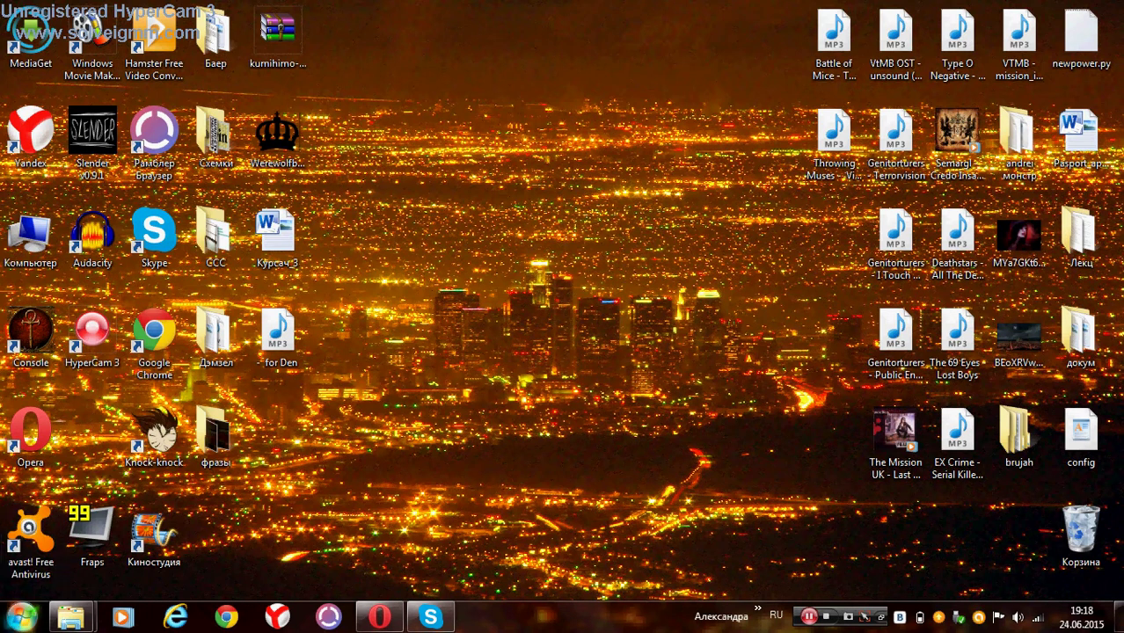
left_click(21, 617)
mouse_move(376, 573)
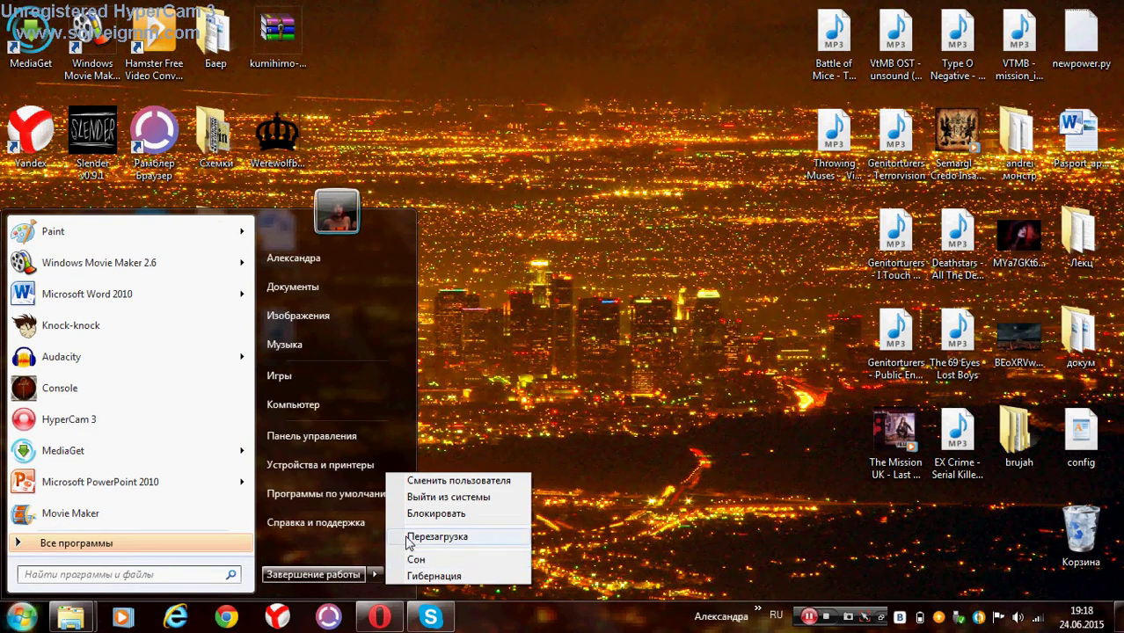
left_click(472, 291)
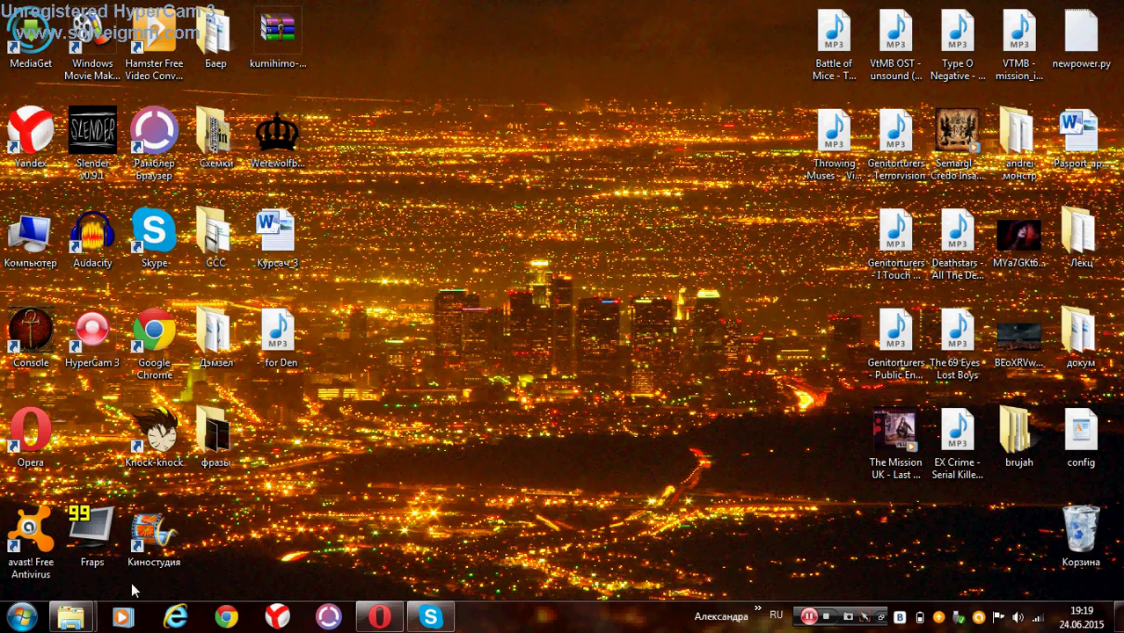
mouse_move(75, 616)
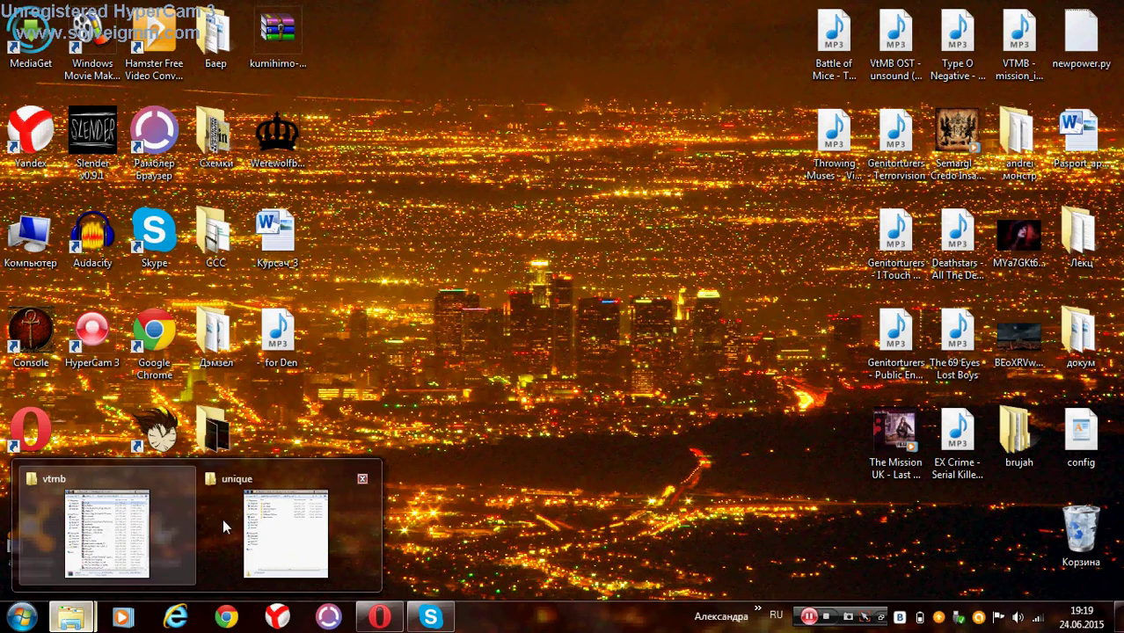
left_click(285, 528)
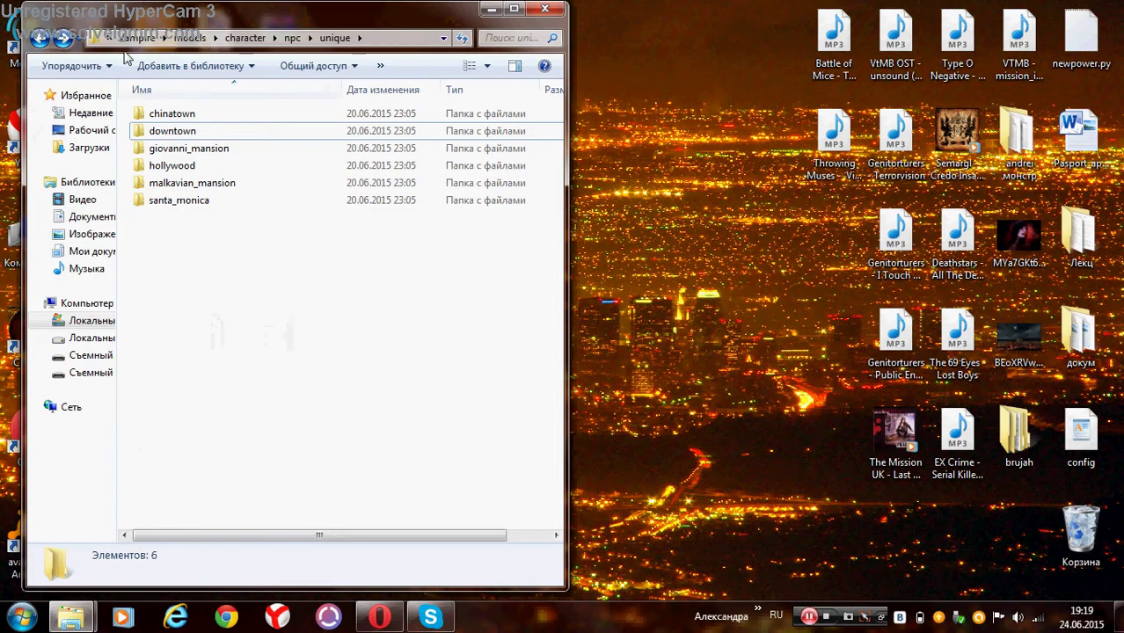
Return from the unique folder to the character folder and open the female folder under pc.
left_click(40, 37)
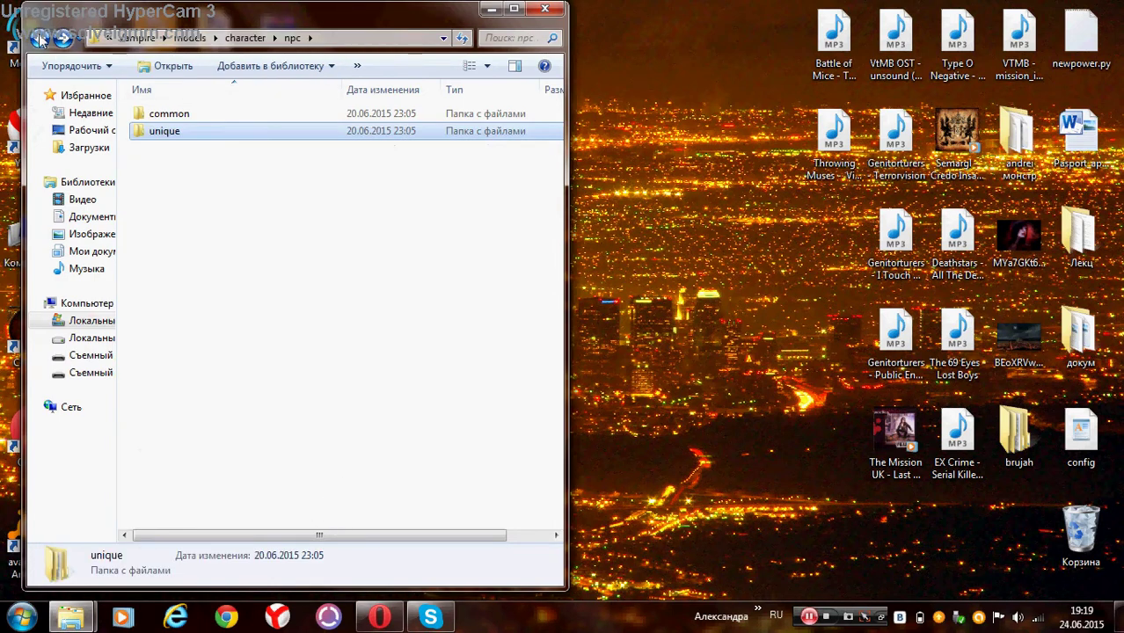
double_click(172, 132)
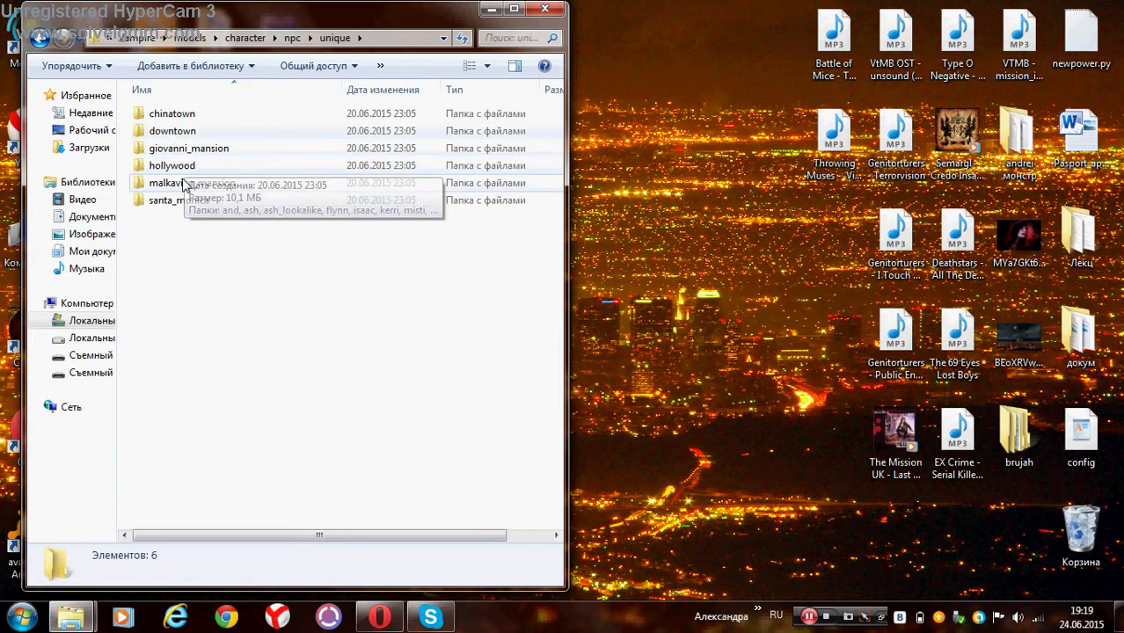
left_click(245, 38)
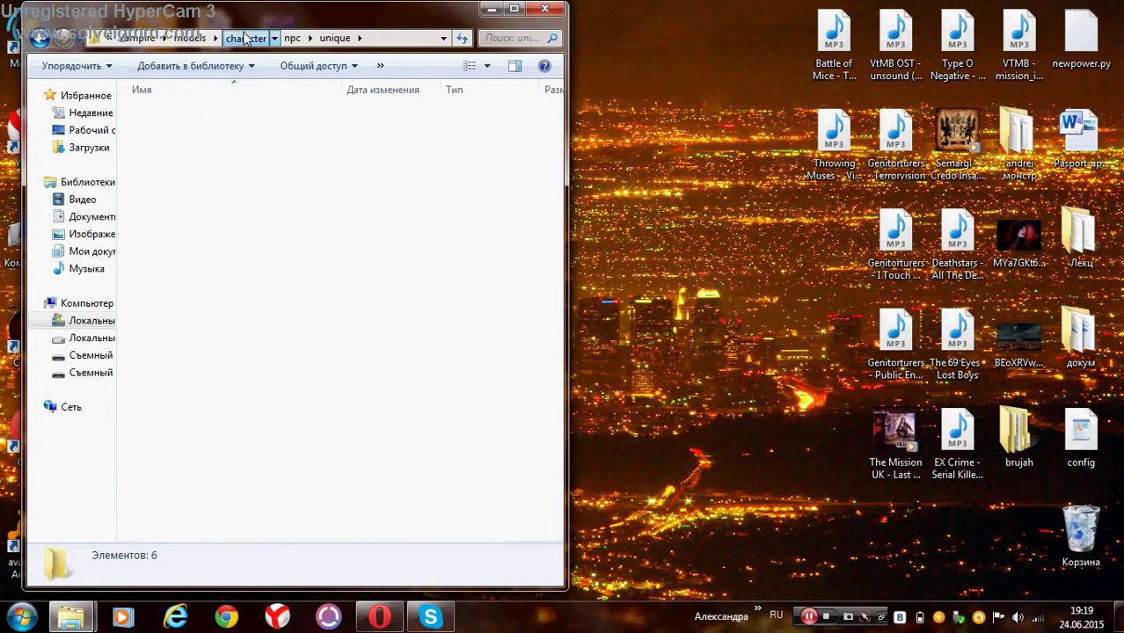
double_click(172, 152)
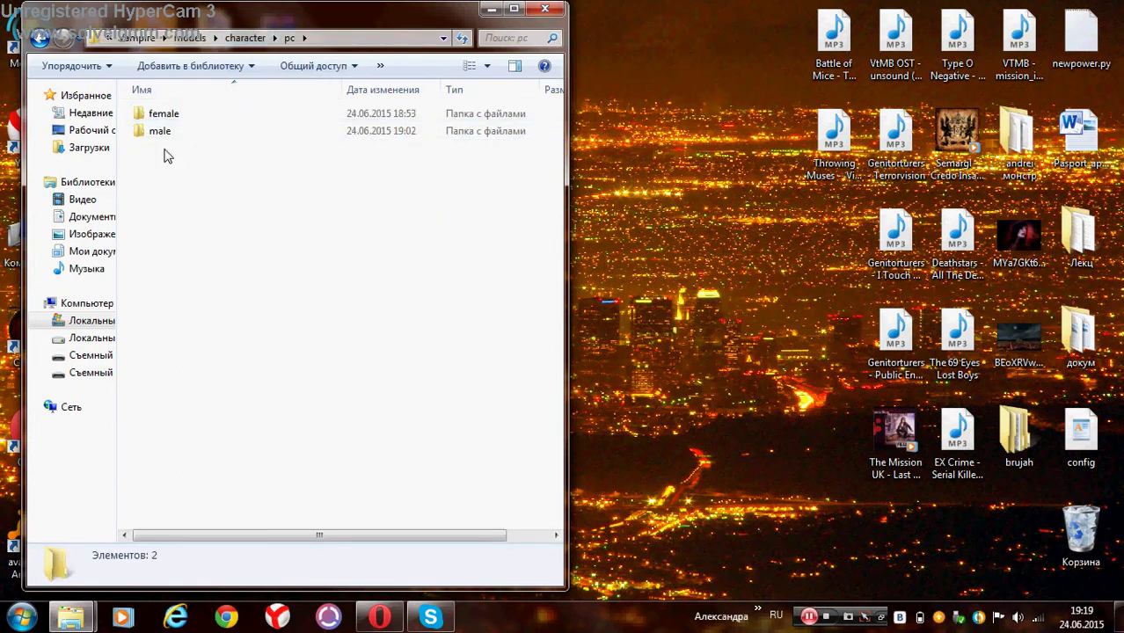
left_click(164, 114)
double_click(164, 114)
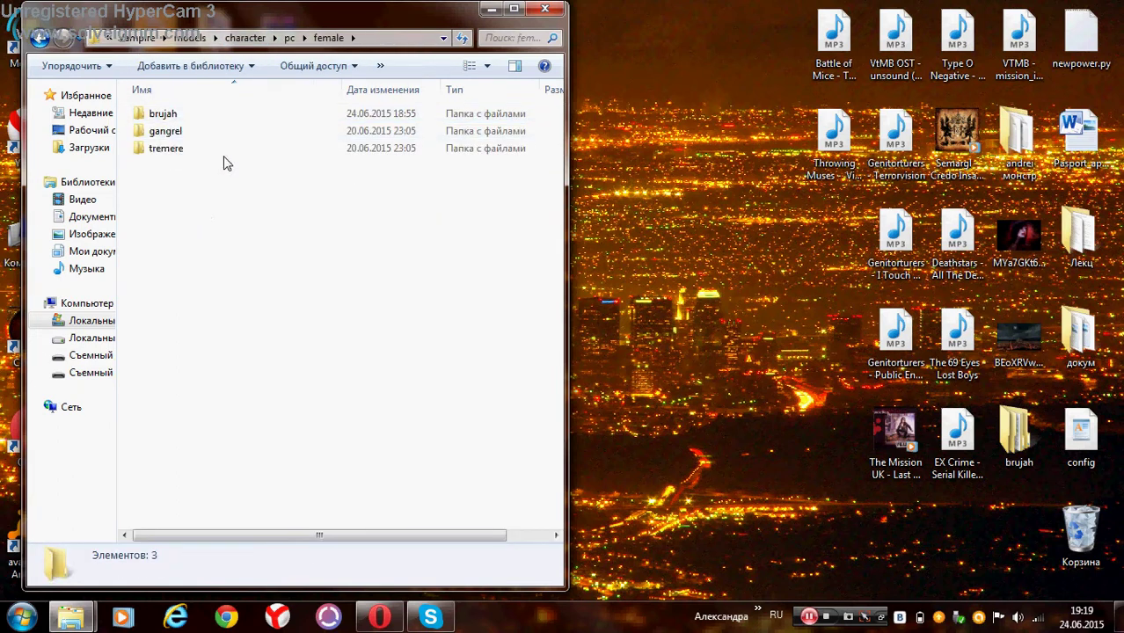
Check the model file in the female gangrel armor0 folder and go back to the female folder.
double_click(164, 130)
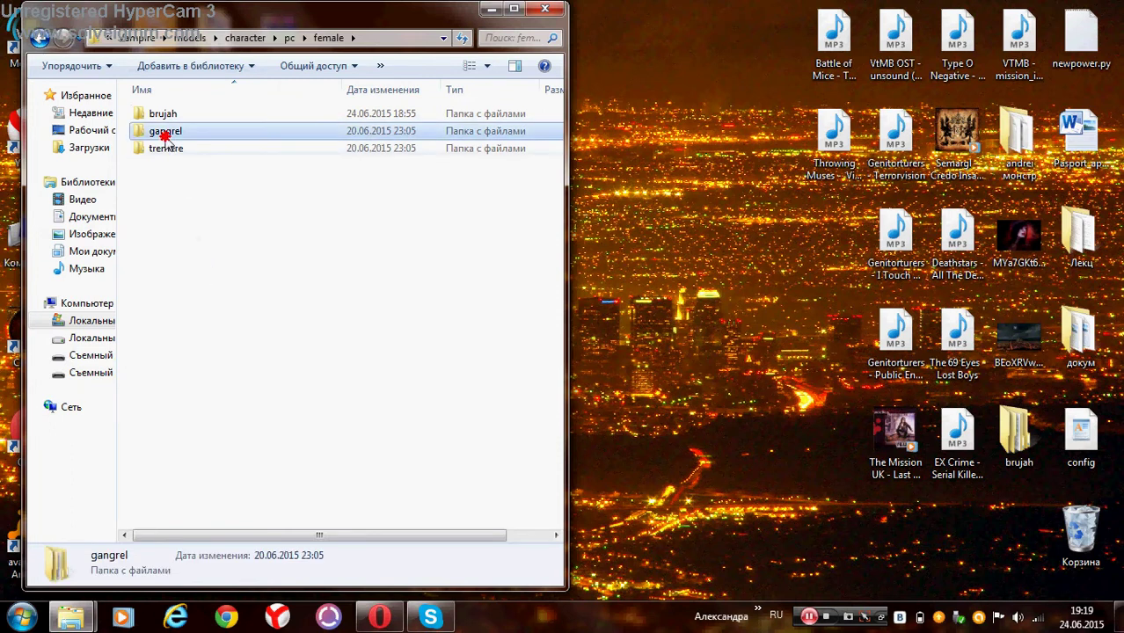
double_click(173, 112)
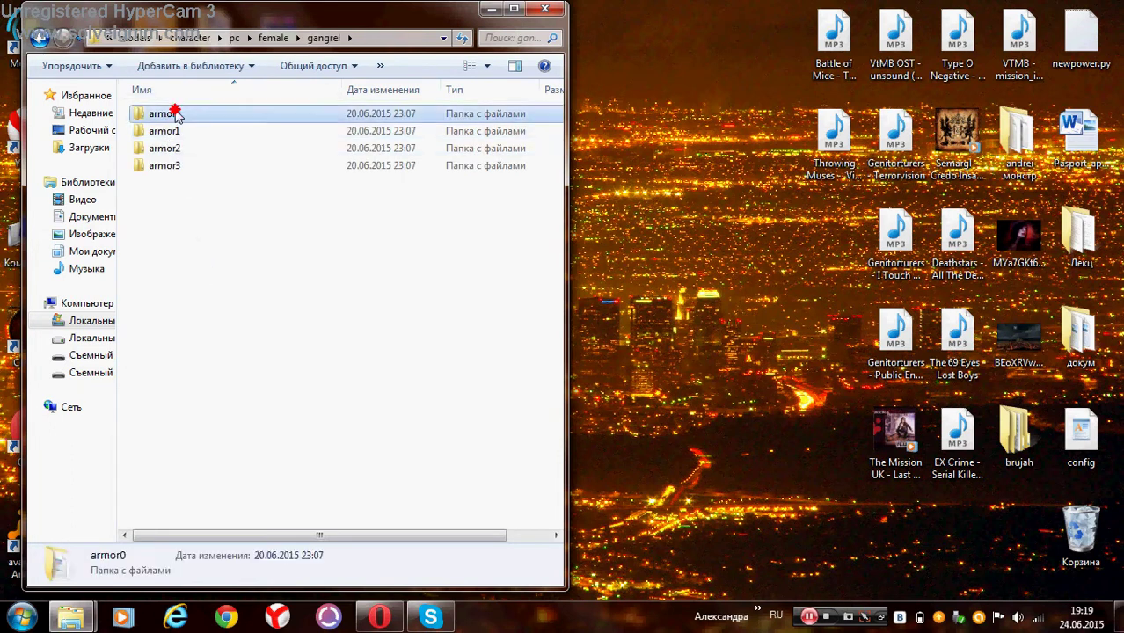
left_click_drag(230, 227, 176, 108)
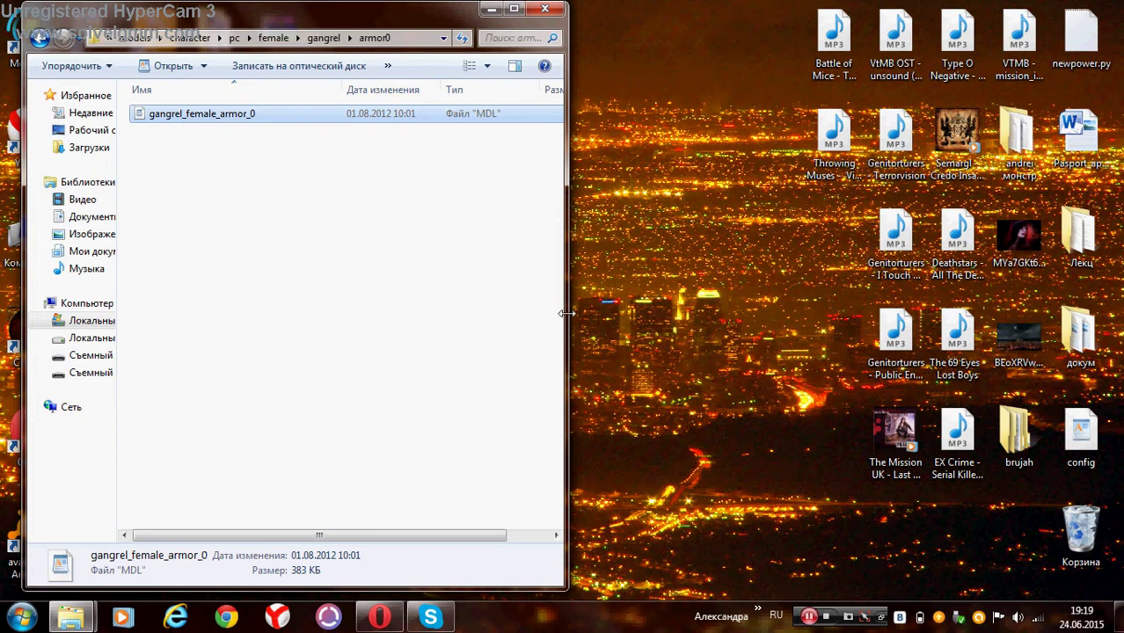
left_click(304, 237)
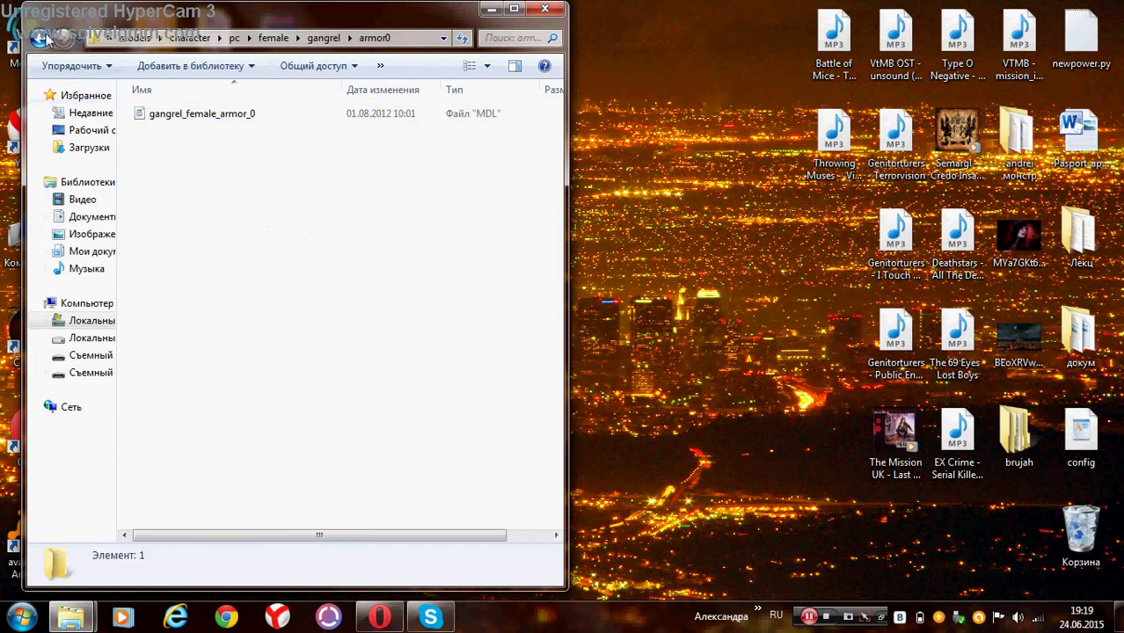
left_click(40, 38)
left_click(40, 38)
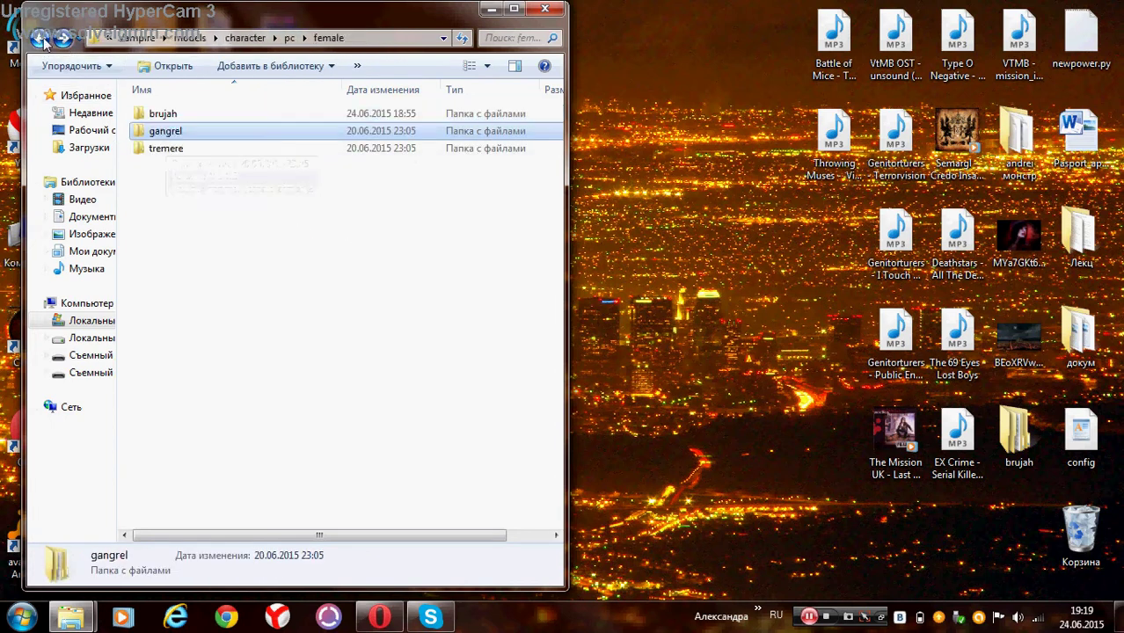
Check the model files in the female brujah armor0 folder and go back up to the character folder.
double_click(165, 114)
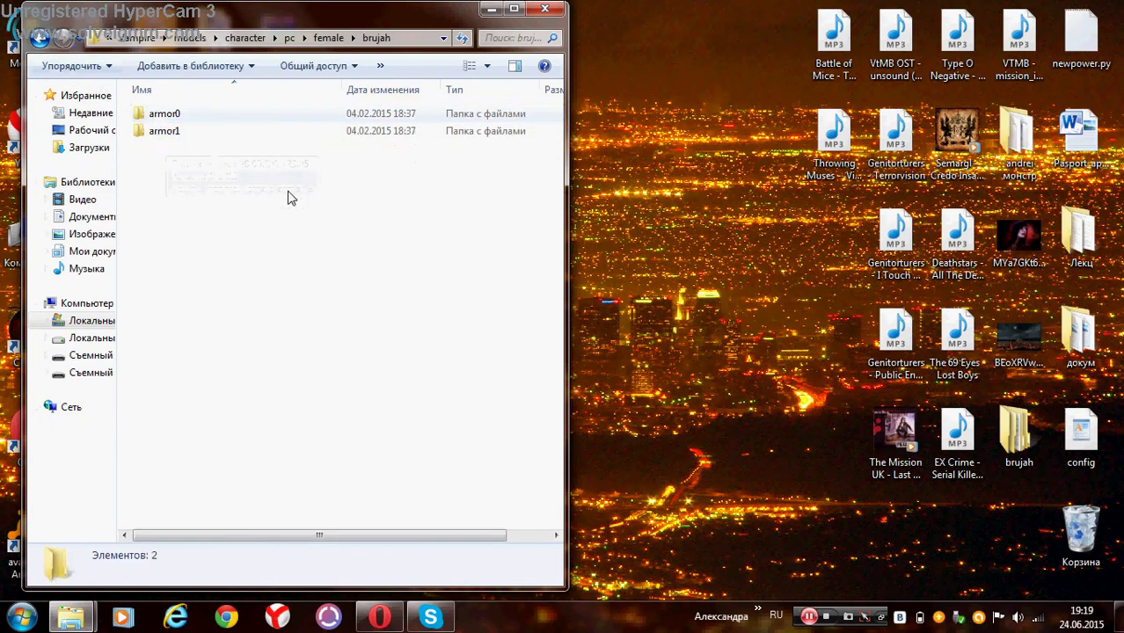
double_click(164, 113)
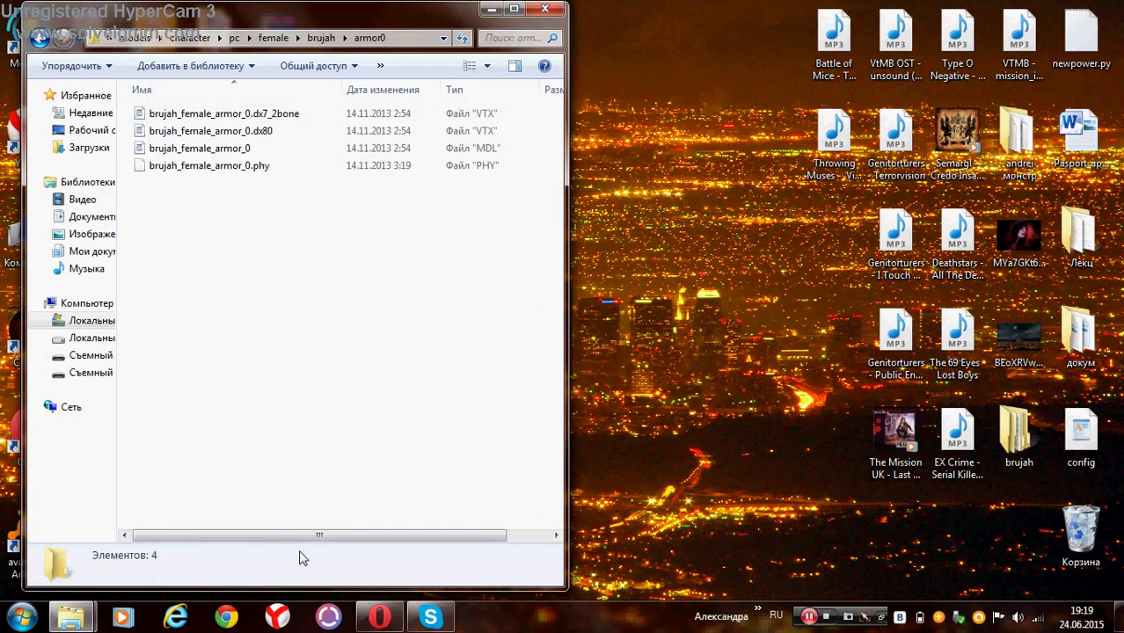
left_click(38, 40)
left_click(38, 39)
left_click(38, 38)
left_click(38, 39)
left_click(447, 388)
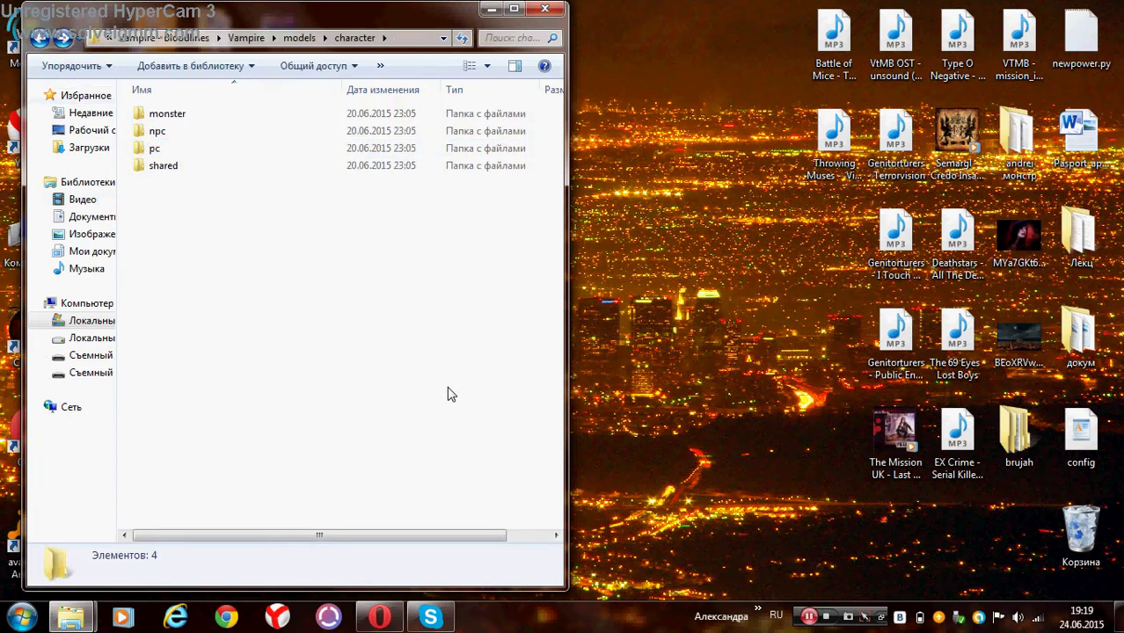